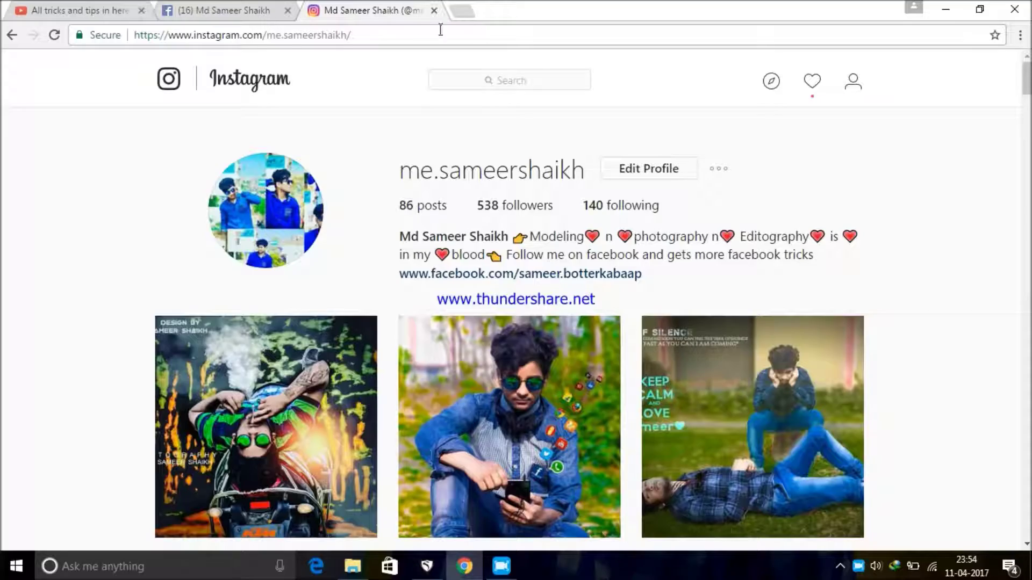
- Show the Facebook profile, then the 'All tricks and tips in here' YouTube channel page in Chrome
{"action": "left_click", "coordinate": [203, 6]}
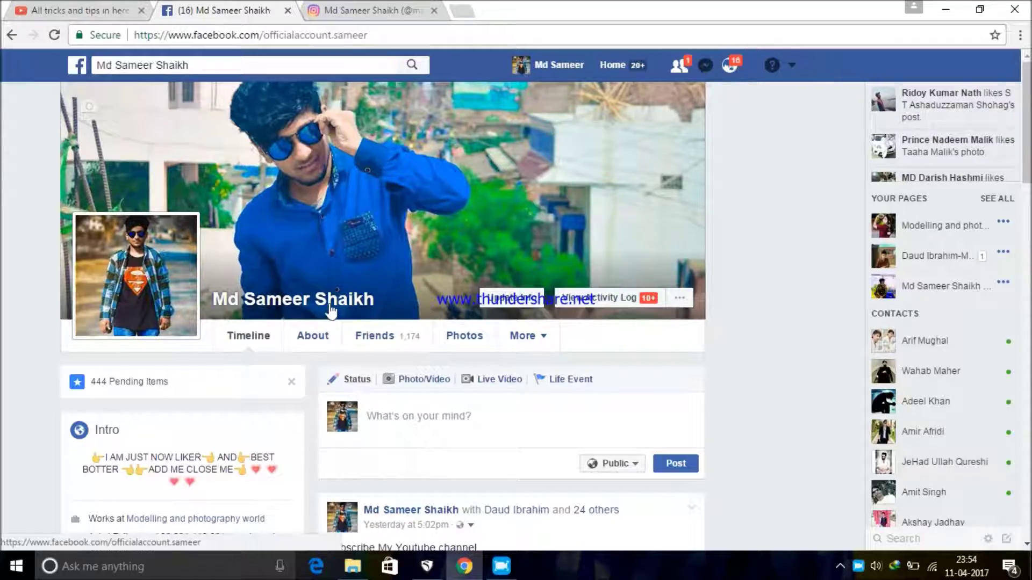
{"action": "left_click", "coordinate": [106, 7]}
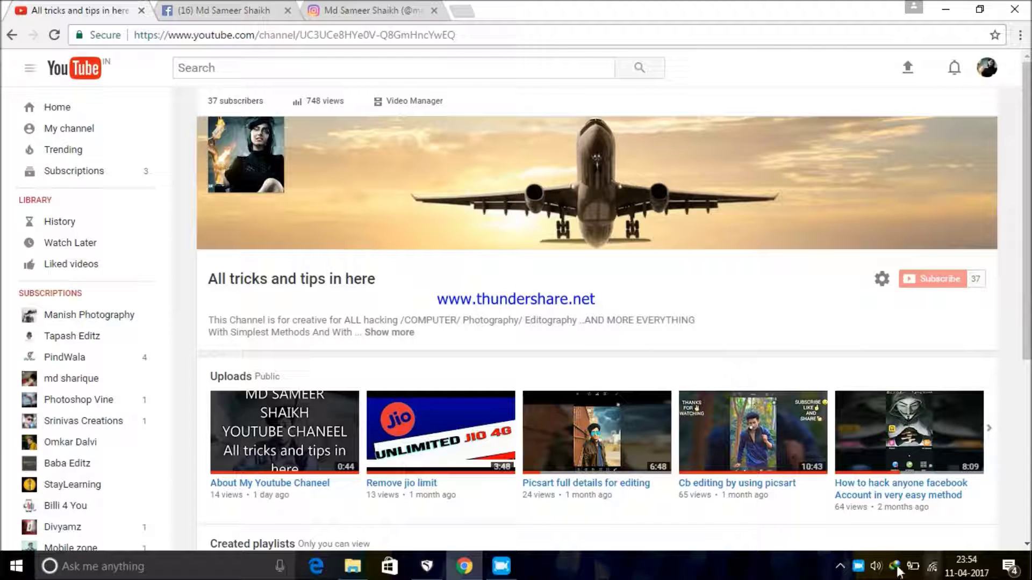
{"action": "right_click", "coordinate": [860, 565]}
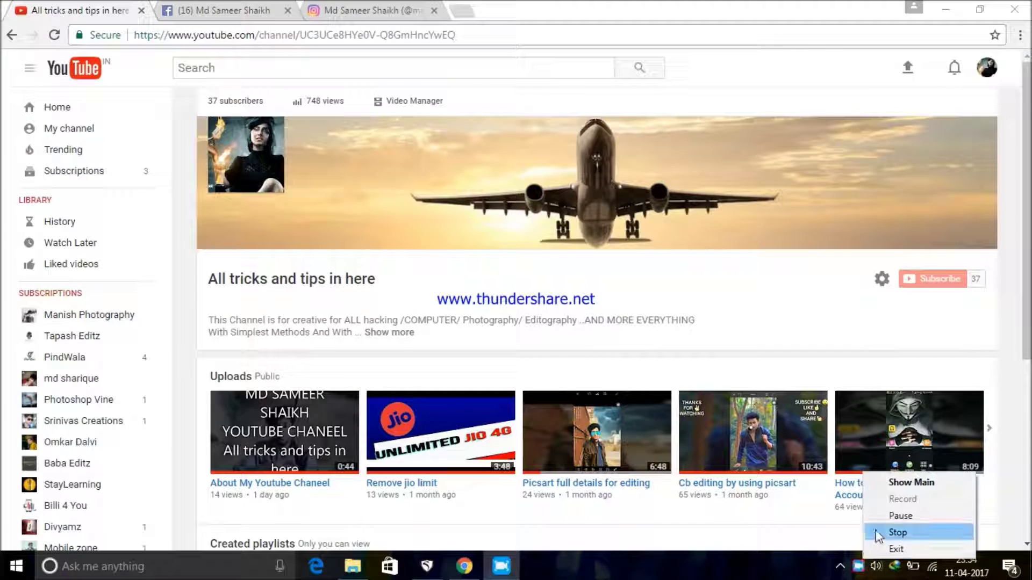
{"action": "left_click", "coordinate": [896, 532]}
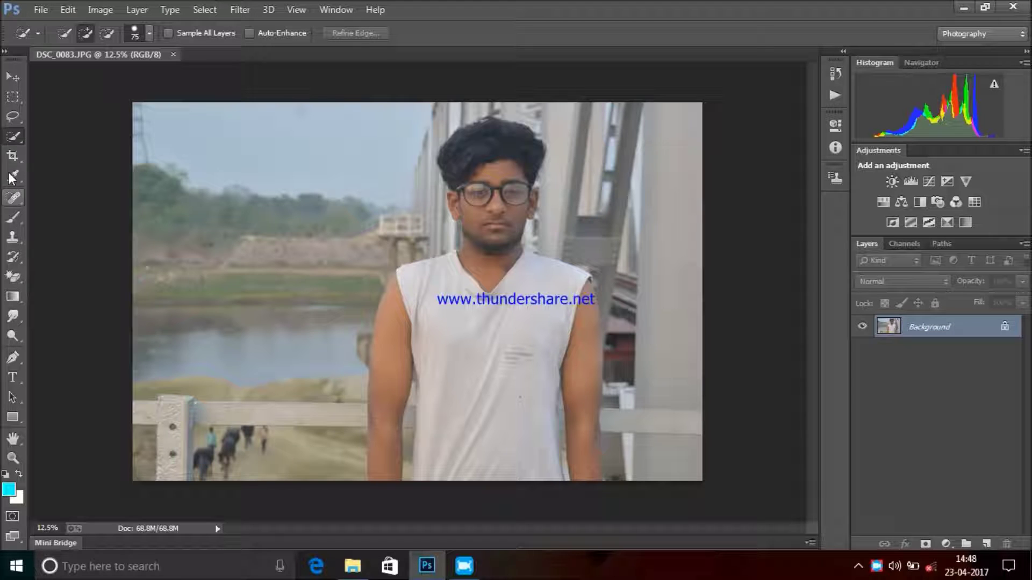
- Draw a crop box around the face and upper torso and nudge the photo within it
{"action": "left_click", "coordinate": [13, 156]}
{"action": "left_click_drag", "start_coordinate": [387, 125], "coordinate": [577, 363]}
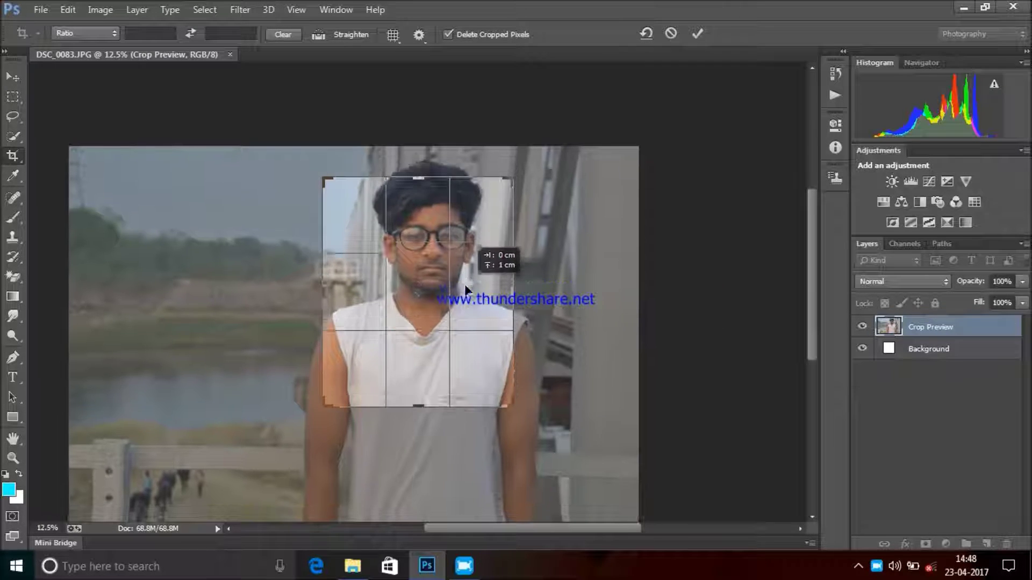
{"action": "mouse_move", "coordinate": [464, 284]}
{"action": "left_mouse_down"}
{"action": "mouse_move", "coordinate": [540, 297]}
{"action": "mouse_move", "coordinate": [486, 286]}
{"action": "left_mouse_up"}
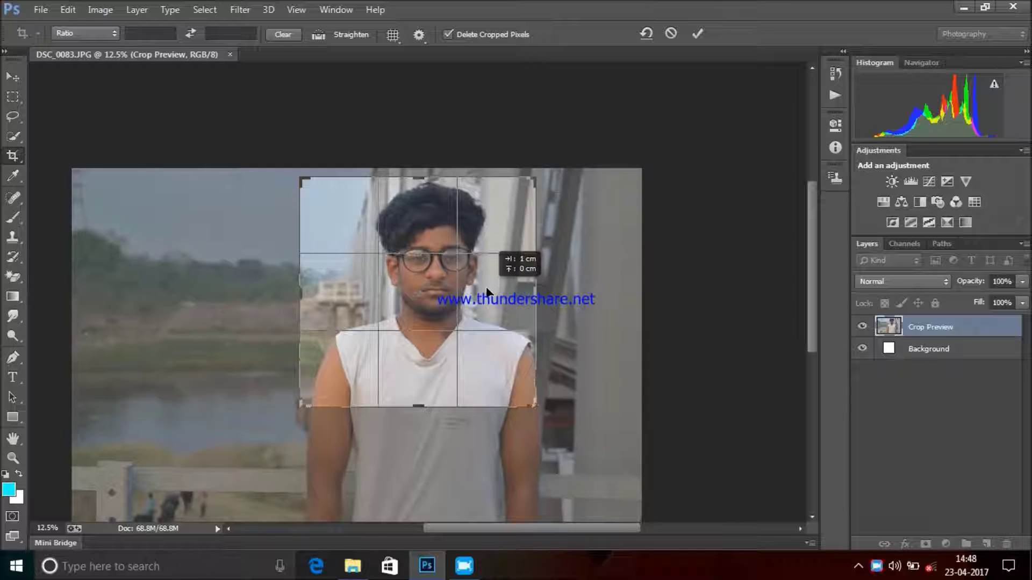
- Apply the crop, recrop slightly tighter on the left, and fit the portrait to the window
{"action": "left_click", "coordinate": [698, 34]}
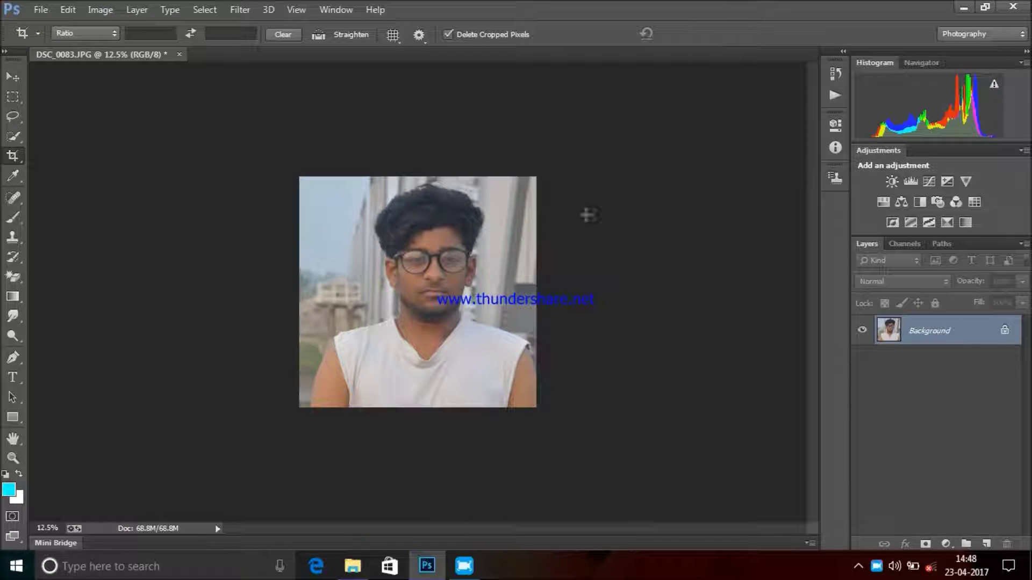
{"action": "left_click", "coordinate": [14, 156]}
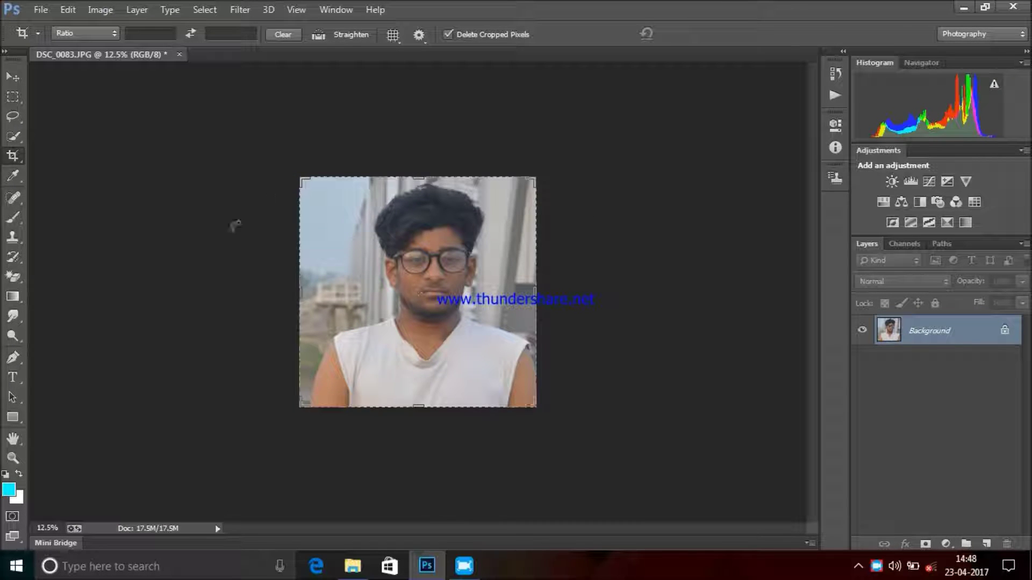
{"action": "left_click_drag", "start_coordinate": [305, 288], "coordinate": [299, 288]}
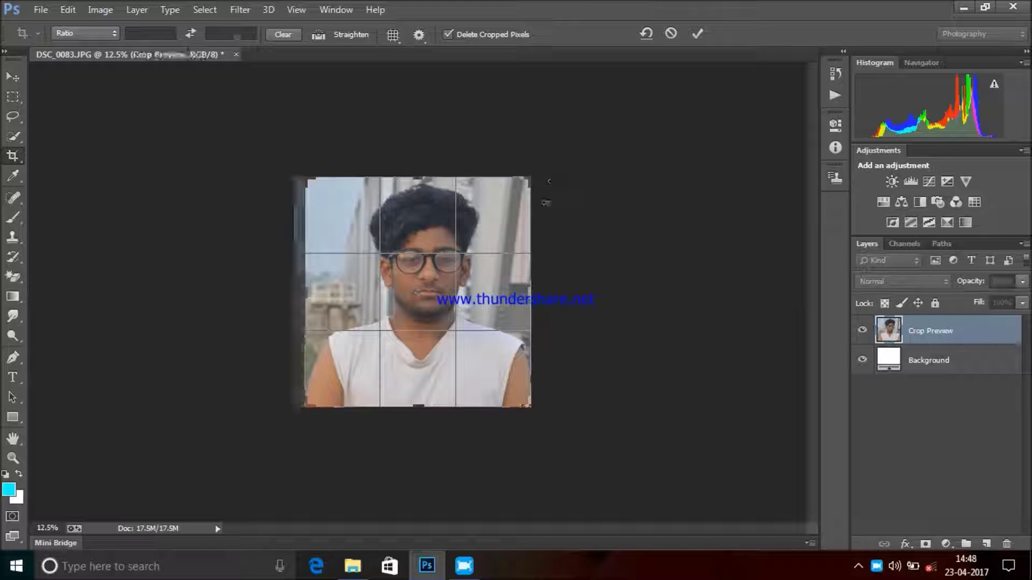
{"action": "left_click", "coordinate": [694, 33]}
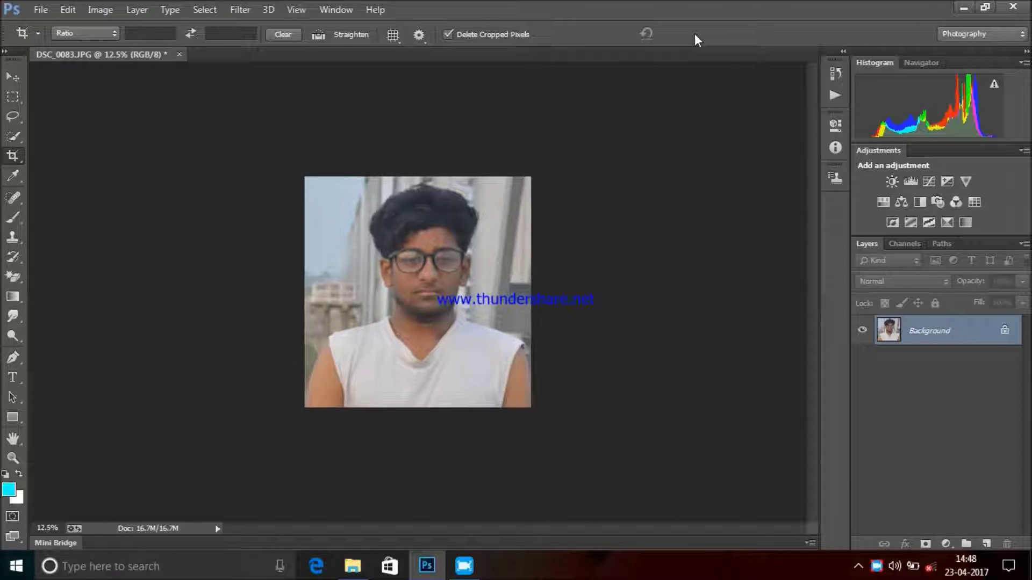
{"action": "key", "text": "ctrl+plus"}
{"action": "key", "text": "ctrl+0"}
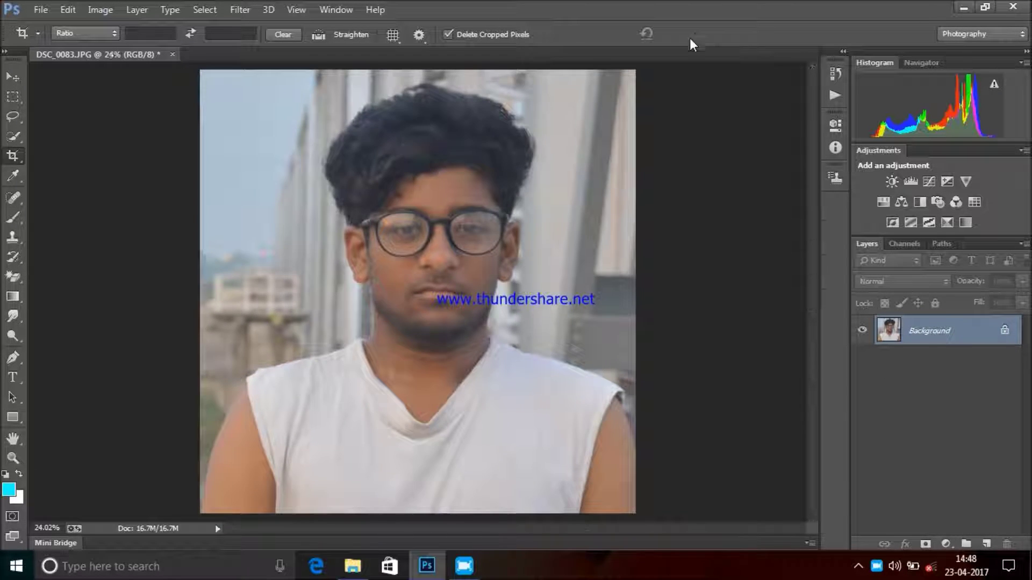
{"action": "left_click", "coordinate": [240, 9]}
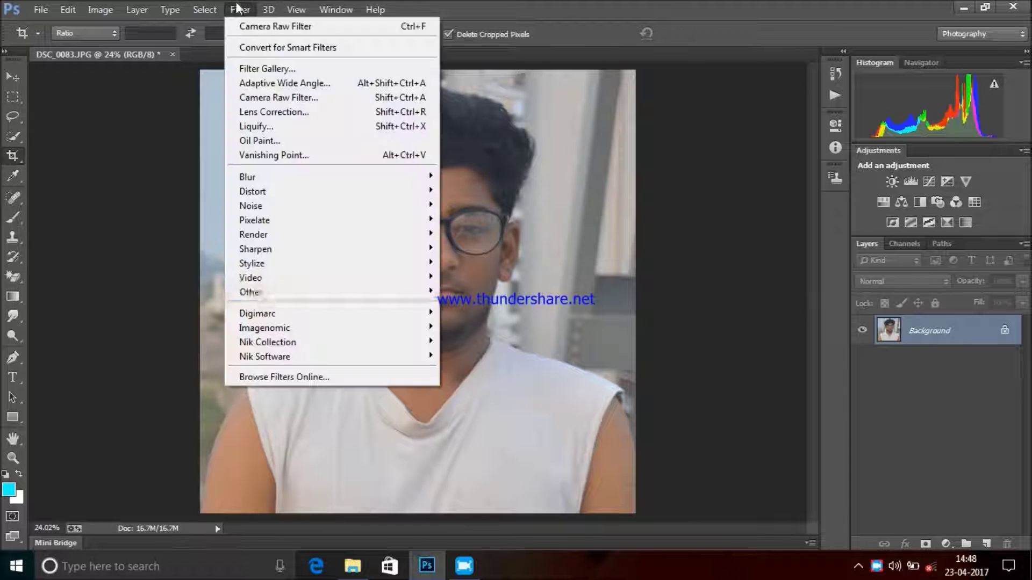
- Smooth the skin with Imagenomic Portraiture using the Smoothing: High preset
{"action": "mouse_move", "coordinate": [265, 327]}
{"action": "left_click", "coordinate": [459, 342]}
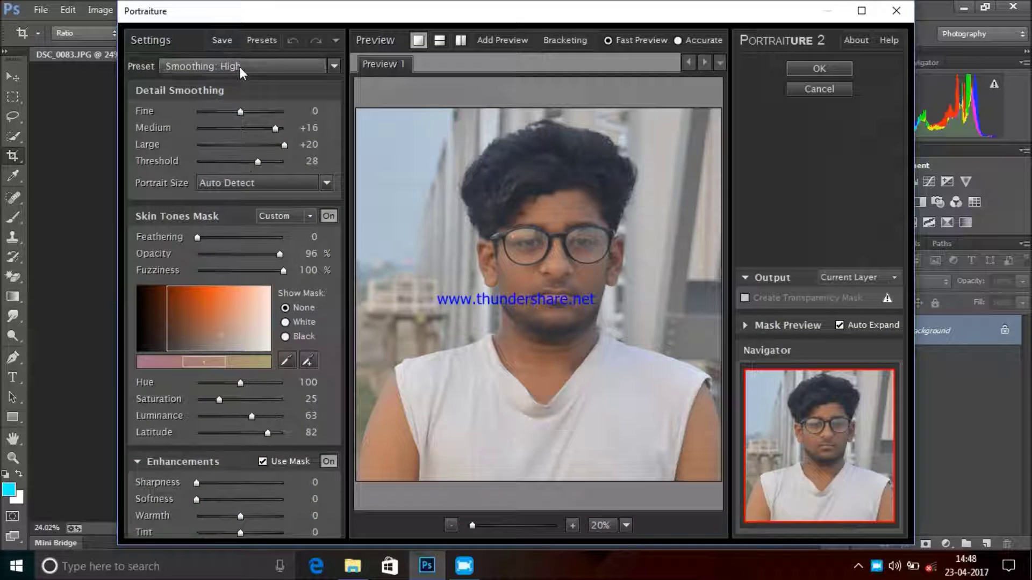
{"action": "left_click", "coordinate": [242, 66]}
{"action": "left_click", "coordinate": [257, 268]}
{"action": "left_click", "coordinate": [804, 71]}
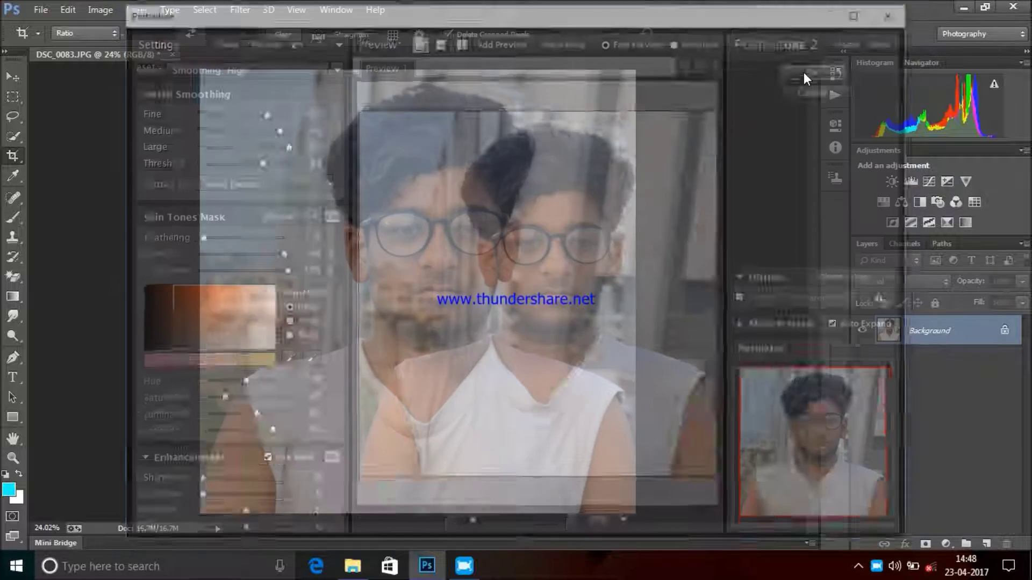
- Apply Camera Raw Filter with Blacks +62, Whites +42 and Shadows +31
{"action": "left_click", "coordinate": [239, 9]}
{"action": "left_click", "coordinate": [284, 97]}
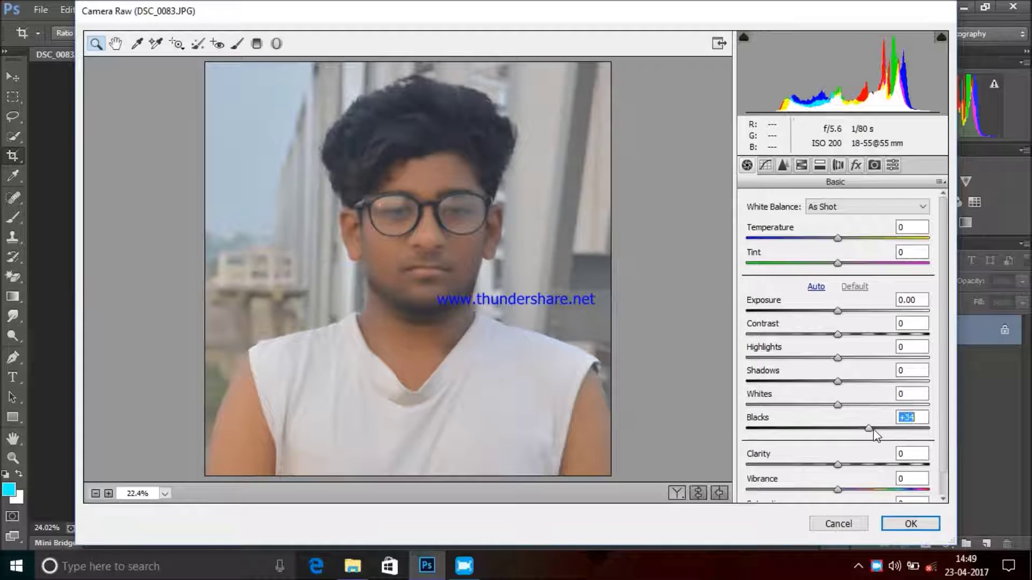
{"action": "left_click_drag", "start_coordinate": [837, 429], "coordinate": [893, 428]}
{"action": "mouse_move", "coordinate": [837, 405]}
{"action": "left_mouse_down"}
{"action": "mouse_move", "coordinate": [883, 405]}
{"action": "mouse_move", "coordinate": [894, 392]}
{"action": "left_mouse_up"}
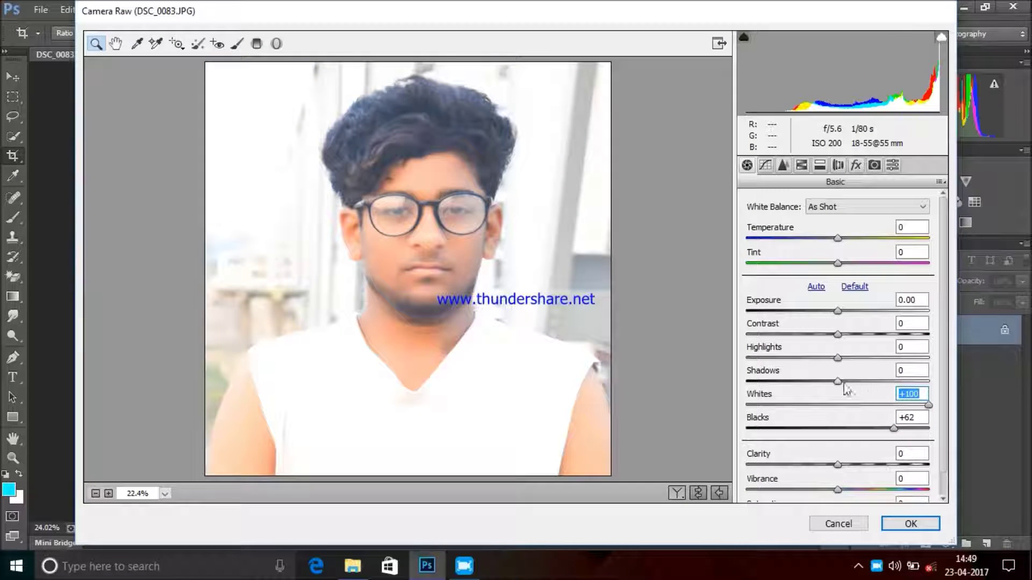
{"action": "left_click", "coordinate": [875, 404]}
{"action": "left_click_drag", "start_coordinate": [837, 381], "coordinate": [865, 382]}
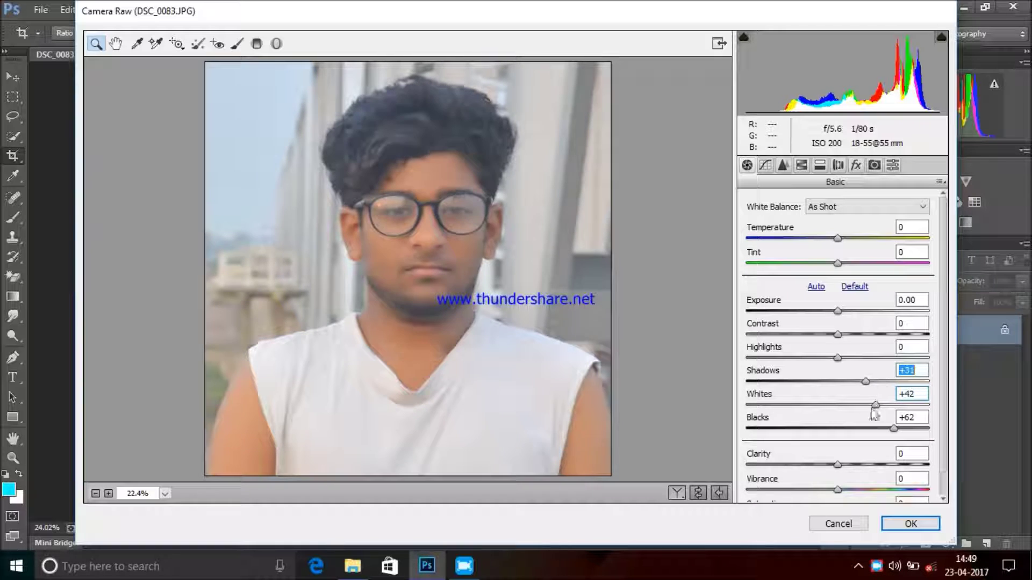
{"action": "left_click", "coordinate": [907, 394]}
{"action": "left_click", "coordinate": [909, 524]}
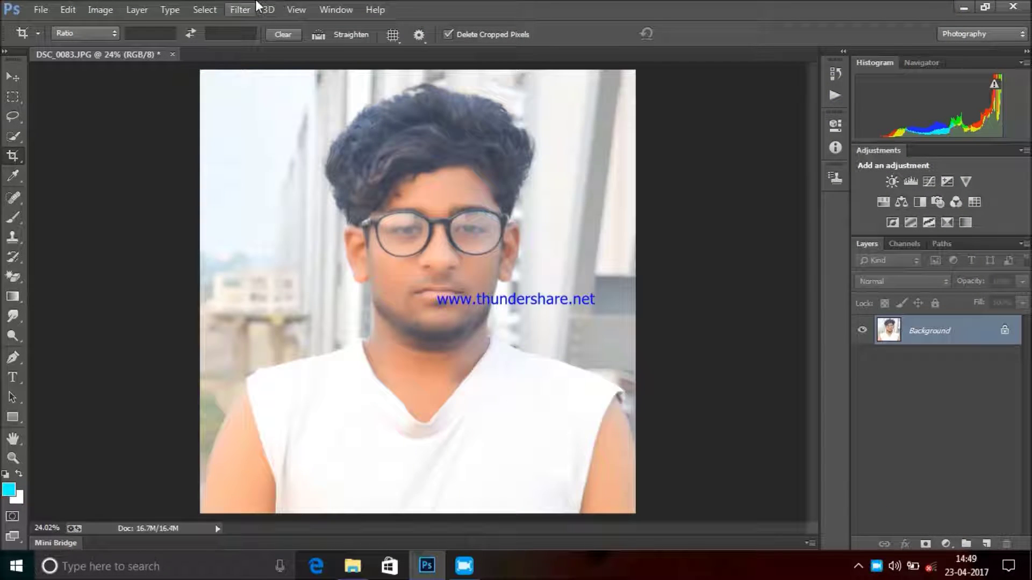
- Apply a second Camera Raw Filter pass raising HSL Oranges luminance by +19
{"action": "left_click", "coordinate": [268, 10]}
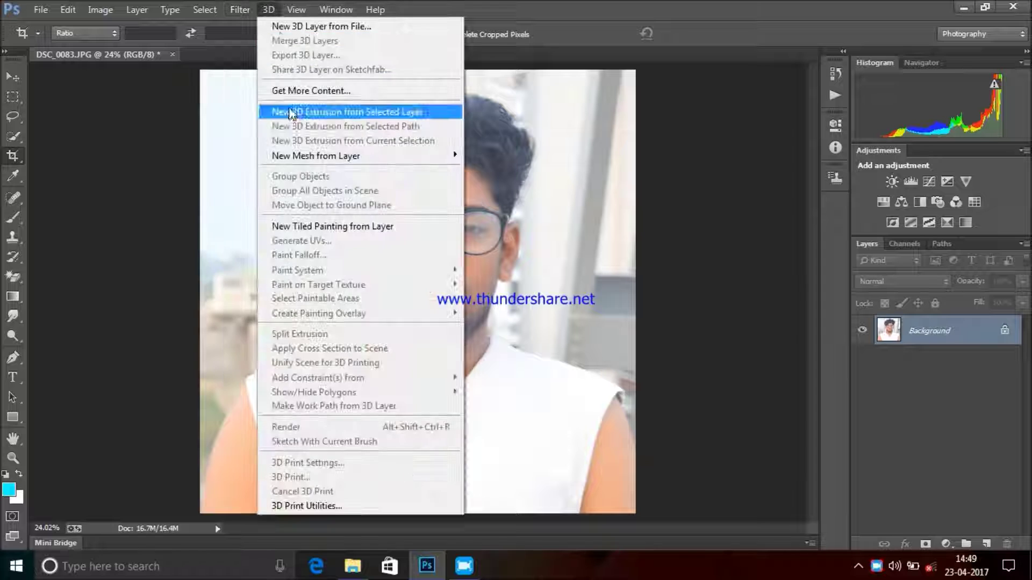
{"action": "left_click", "coordinate": [279, 98]}
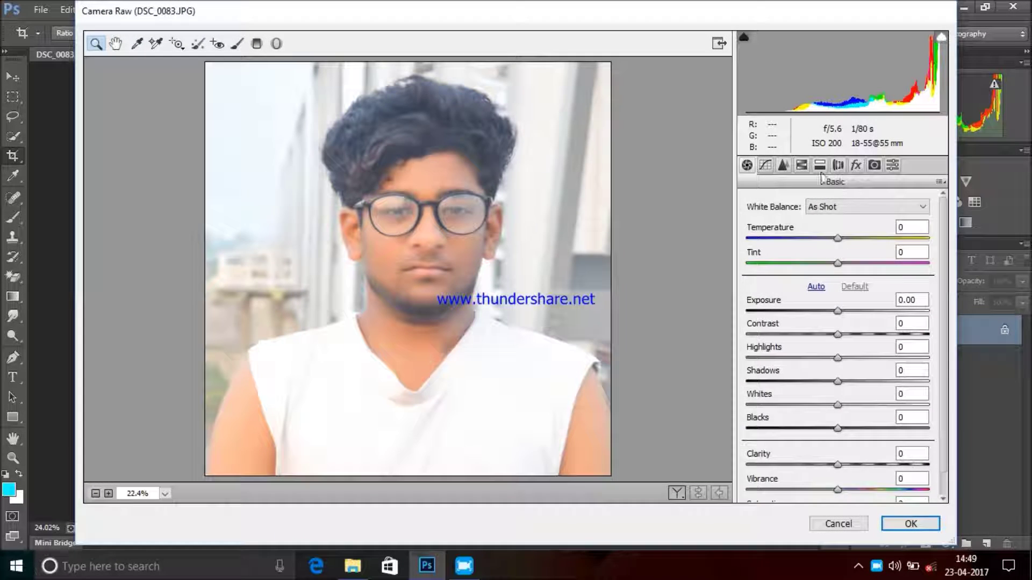
{"action": "left_click", "coordinate": [820, 165]}
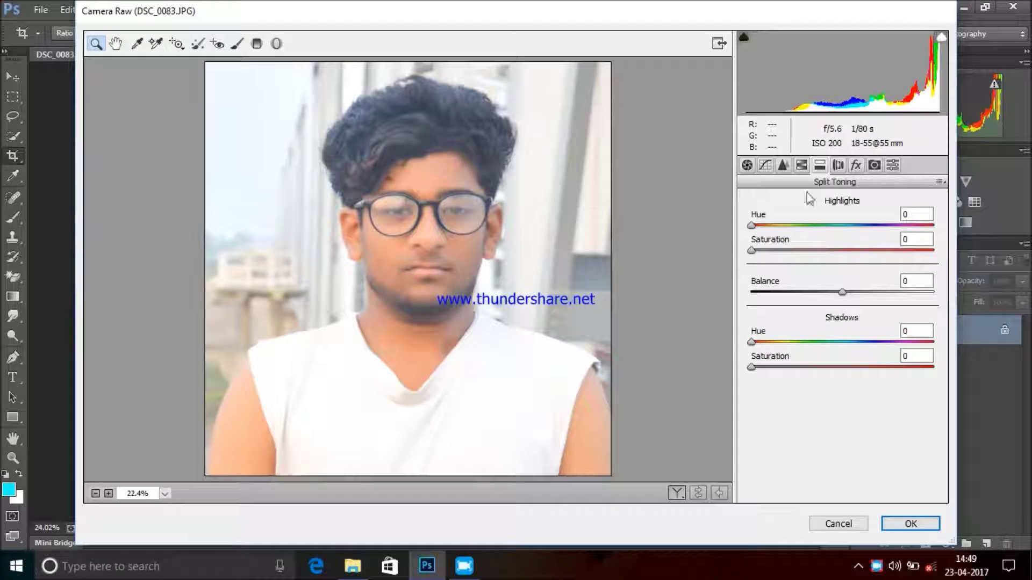
{"action": "left_click_drag", "start_coordinate": [843, 298], "coordinate": [903, 305]}
{"action": "left_click", "coordinate": [910, 520]}
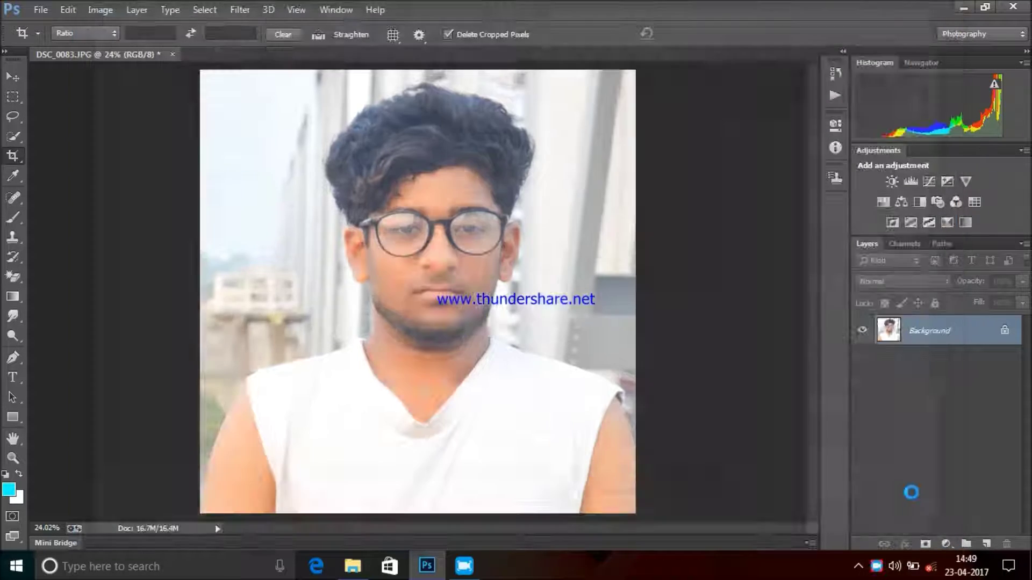
- Add a cyan Solid Color fill layer and duplicate it as Color Fill 1 copy
{"action": "left_click", "coordinate": [945, 546]}
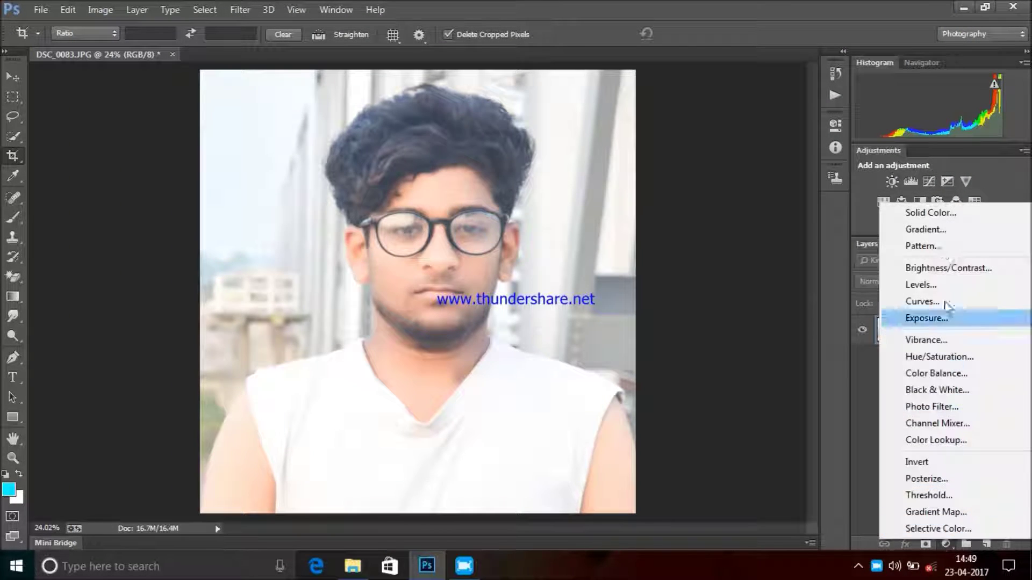
{"action": "left_click", "coordinate": [941, 212]}
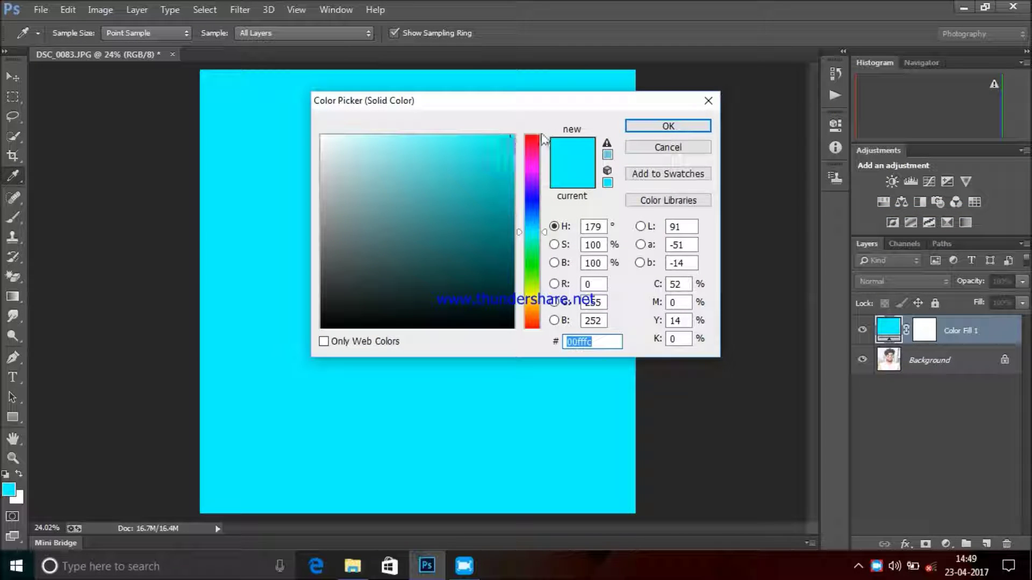
{"action": "left_click", "coordinate": [666, 126]}
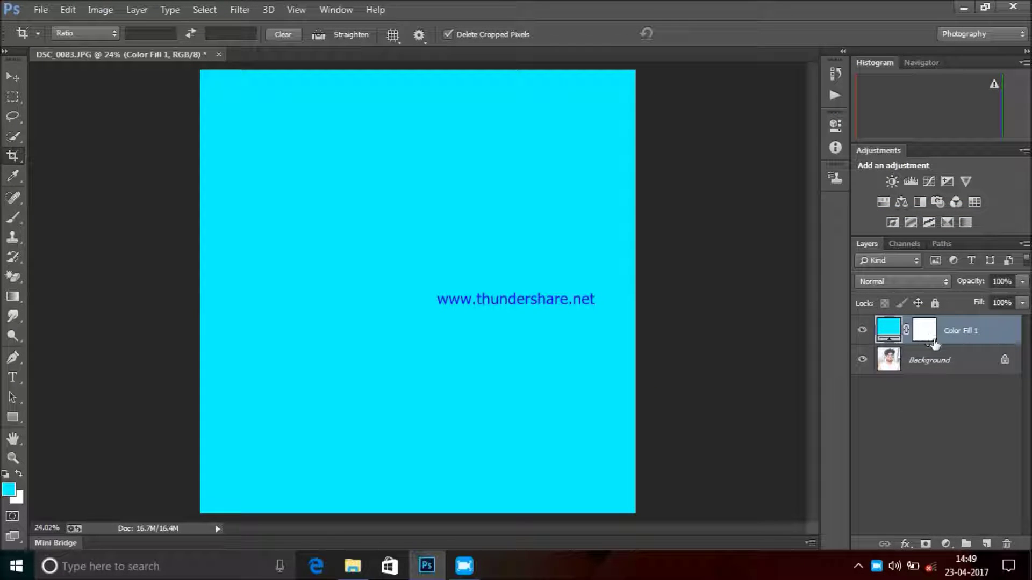
{"action": "left_click_drag", "start_coordinate": [965, 330], "coordinate": [986, 544]}
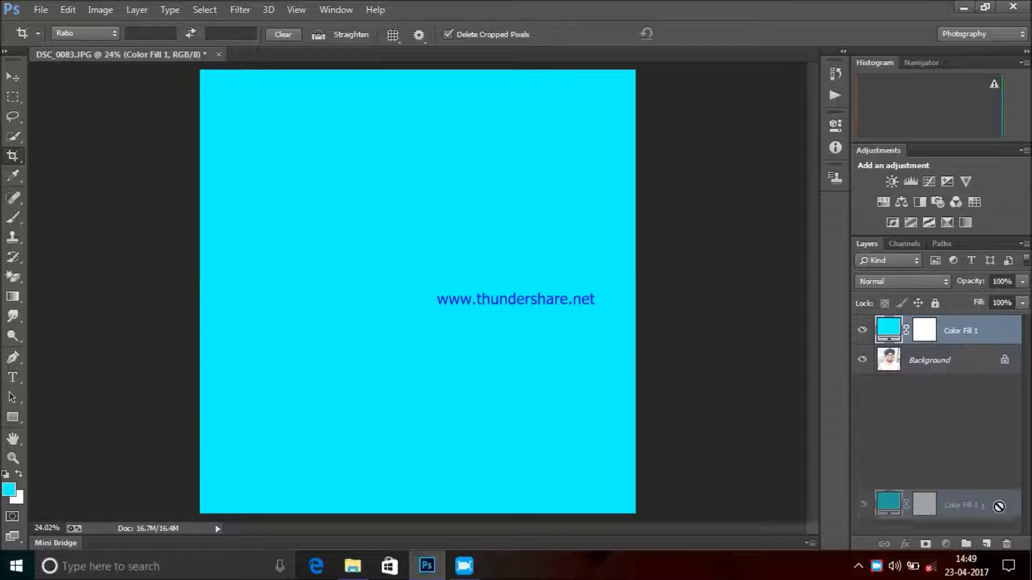
- Set Color Fill 1 to Subtract blending, then hide it and show Color Fill 1 copy
{"action": "left_click", "coordinate": [914, 360]}
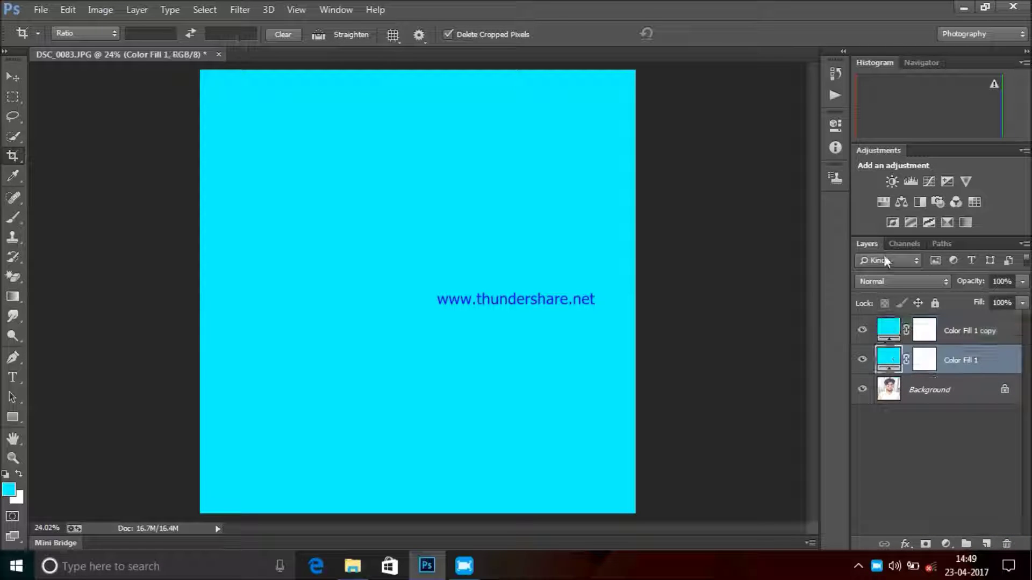
{"action": "left_click", "coordinate": [903, 281]}
{"action": "left_click", "coordinate": [882, 310]}
{"action": "left_click", "coordinate": [862, 330]}
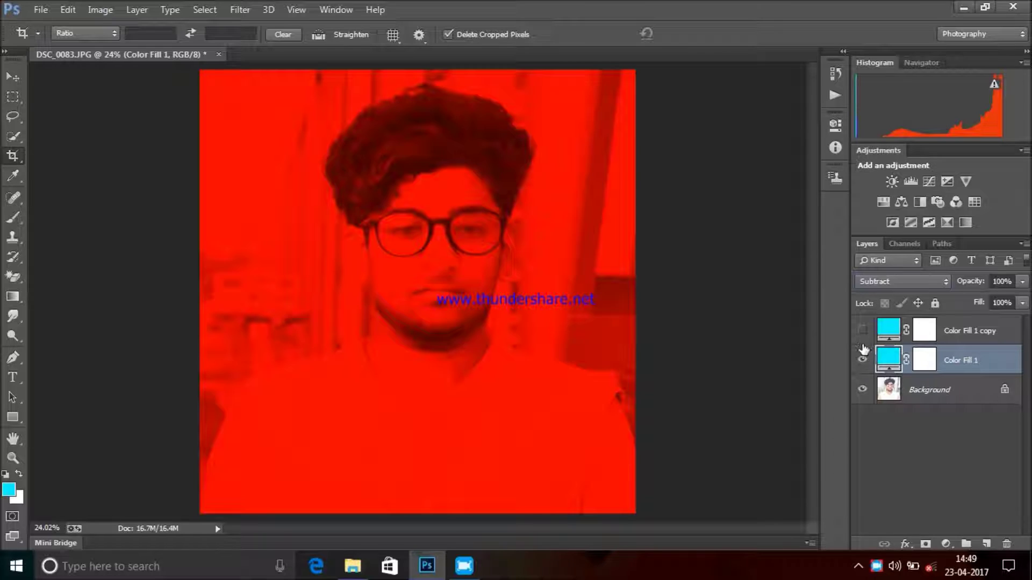
{"action": "left_click", "coordinate": [881, 325]}
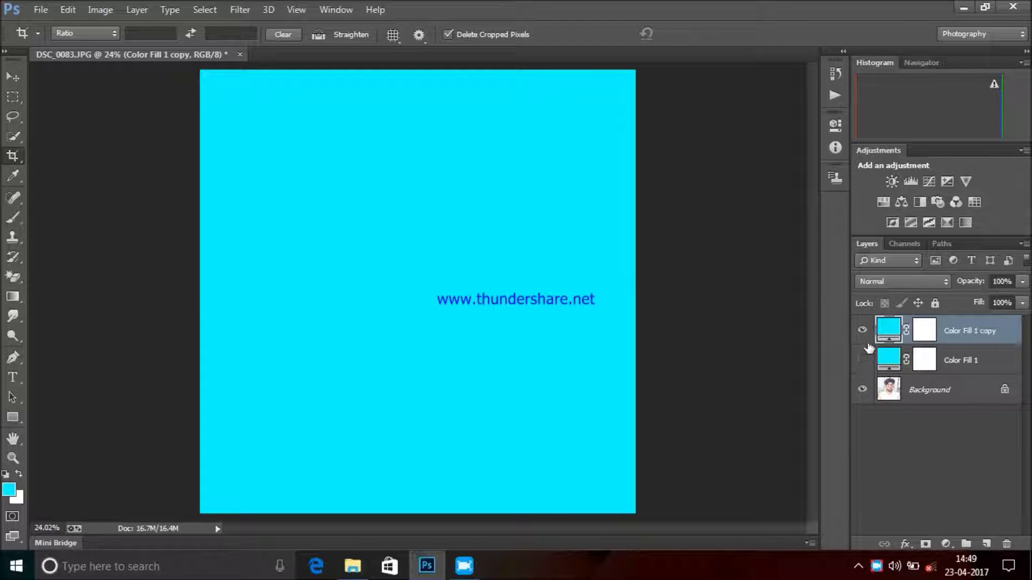
{"action": "left_click", "coordinate": [893, 281]}
- Set Color Fill 1 copy to Overlay and draw a mask gradient keeping cyan on the left
{"action": "left_click", "coordinate": [884, 200]}
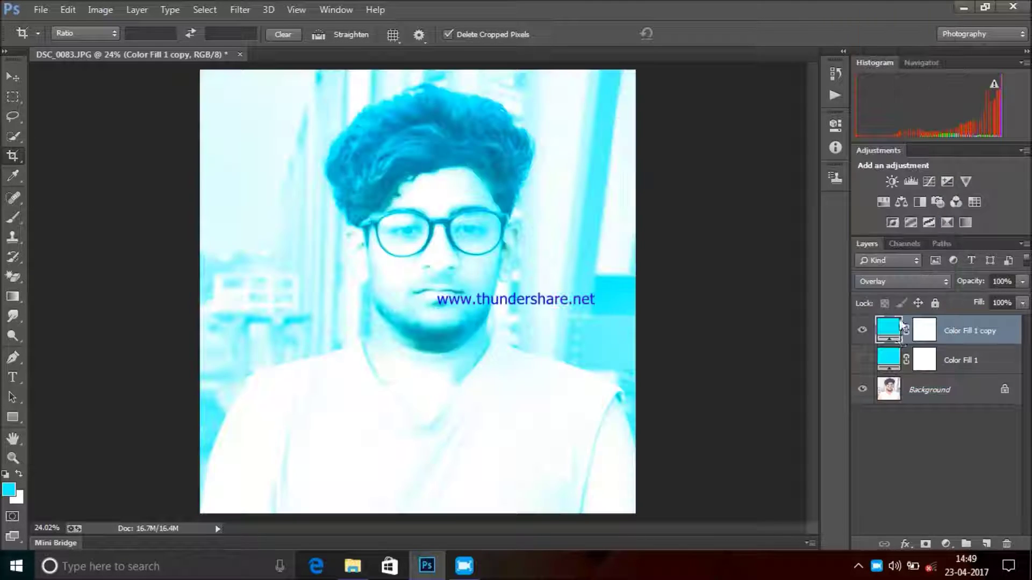
{"action": "left_click", "coordinate": [924, 335]}
{"action": "left_click", "coordinate": [13, 296]}
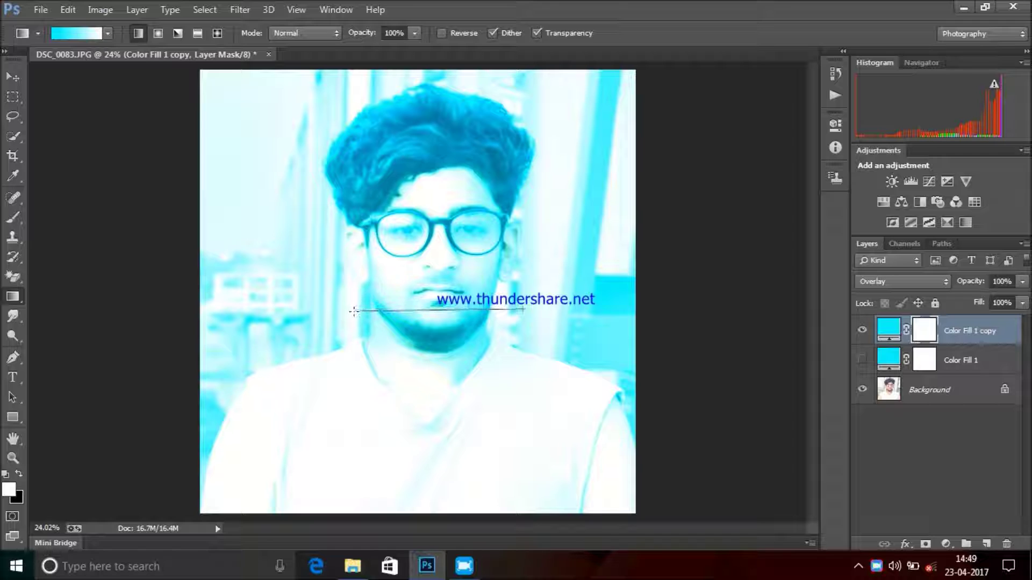
{"action": "left_click_drag", "start_coordinate": [357, 306], "coordinate": [353, 310]}
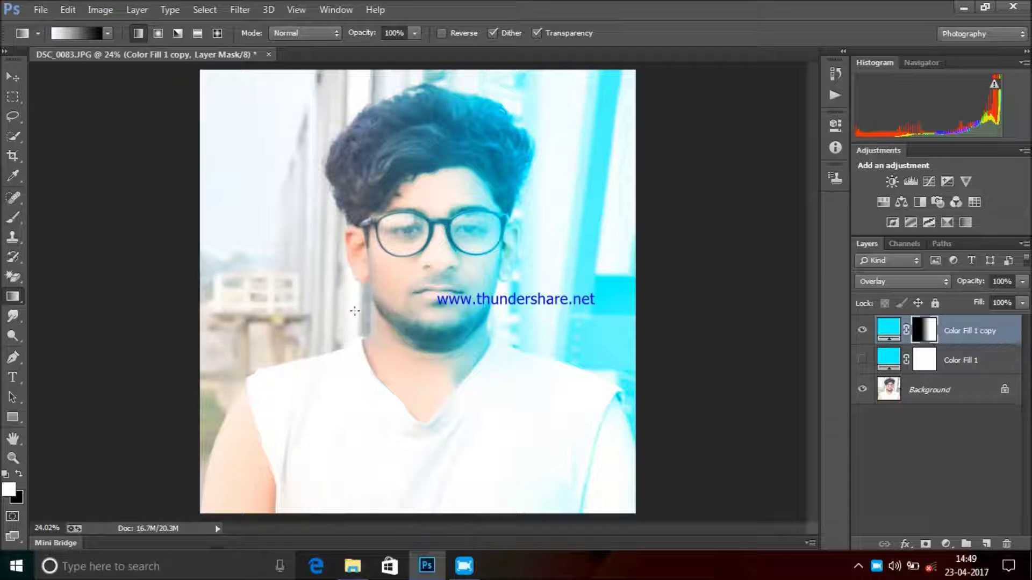
{"action": "left_click", "coordinate": [100, 9]}
{"action": "mouse_move", "coordinate": [68, 9]}
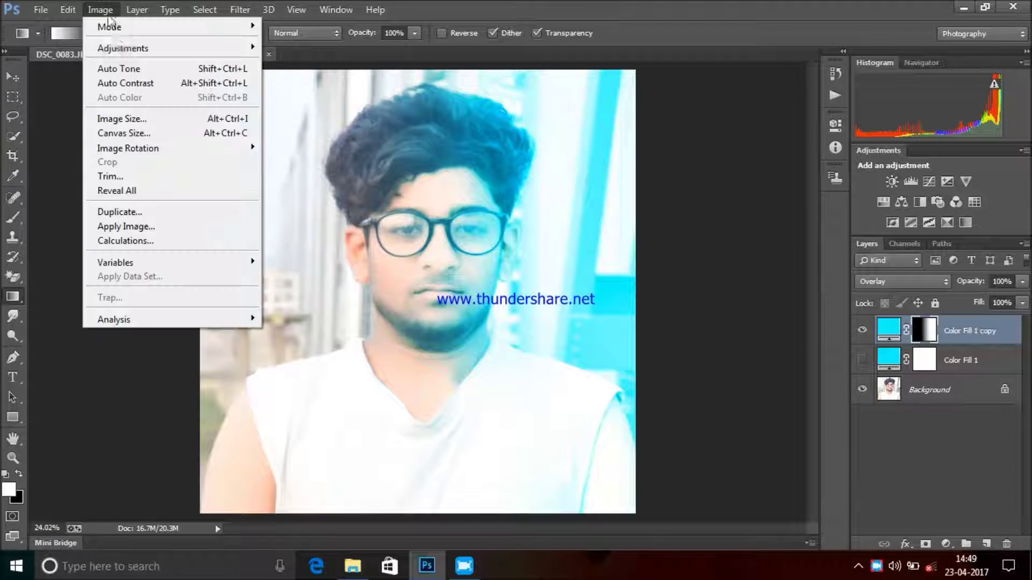
{"action": "left_click", "coordinate": [113, 38]}
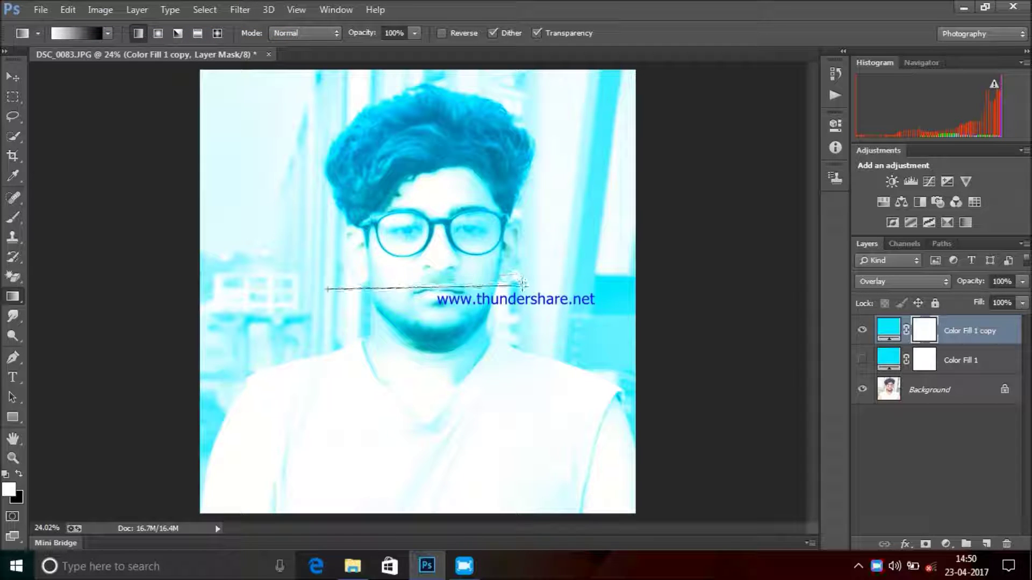
{"action": "left_click_drag", "start_coordinate": [378, 293], "coordinate": [522, 287]}
{"action": "left_click", "coordinate": [930, 359]}
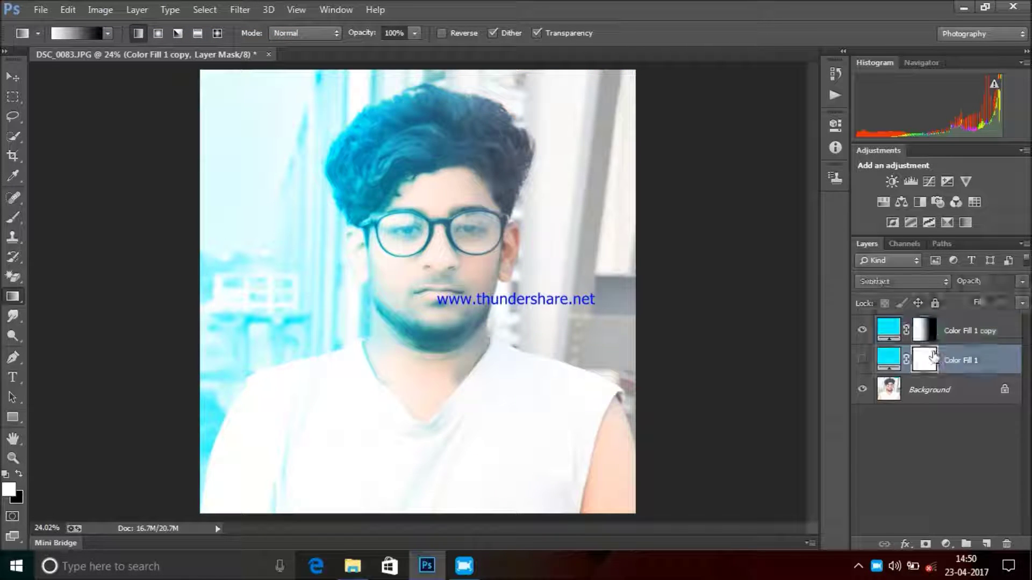
- Show Color Fill 1 with a right-half gradient mask and set both fill layers to 85% opacity
{"action": "left_click", "coordinate": [864, 360]}
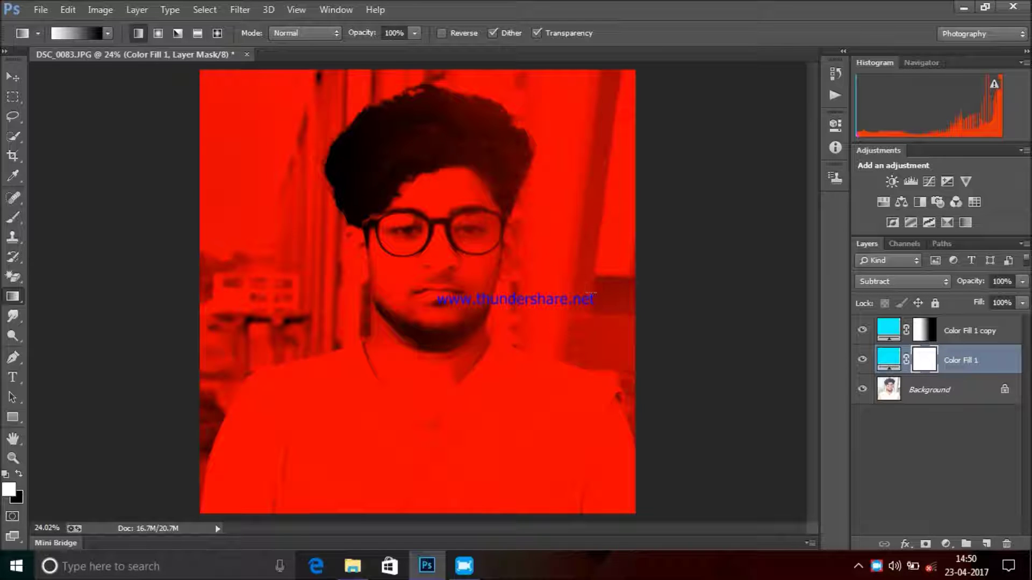
{"action": "left_click_drag", "start_coordinate": [421, 303], "coordinate": [347, 303]}
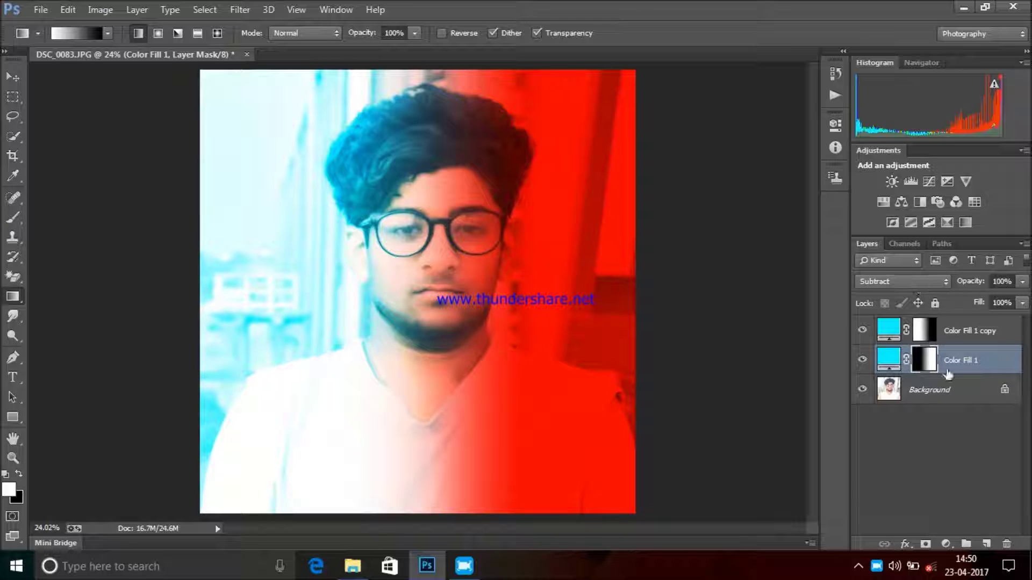
{"action": "left_click_drag", "start_coordinate": [1004, 296], "coordinate": [1012, 295]}
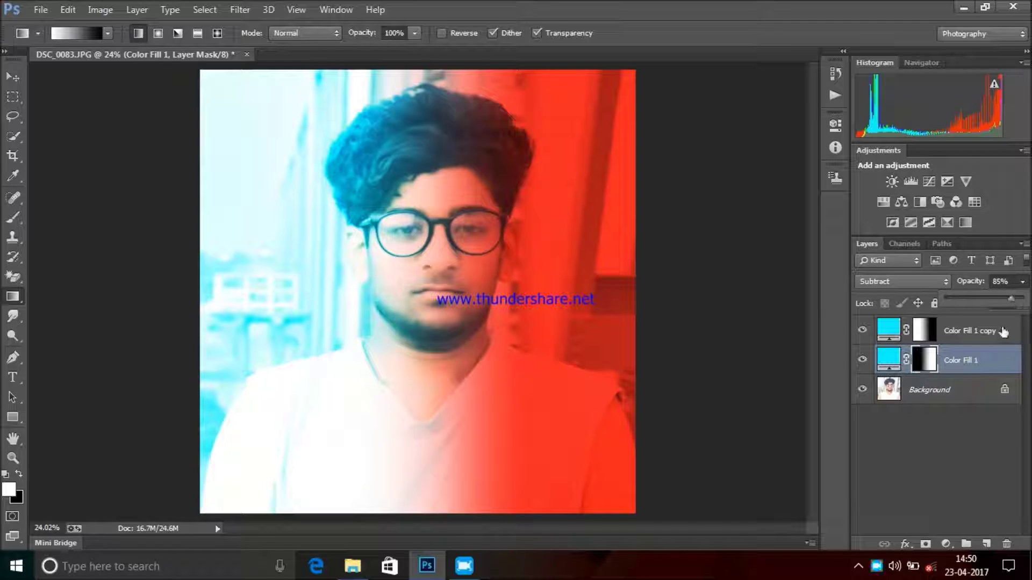
{"action": "left_click", "coordinate": [986, 331]}
{"action": "left_click", "coordinate": [1014, 281]}
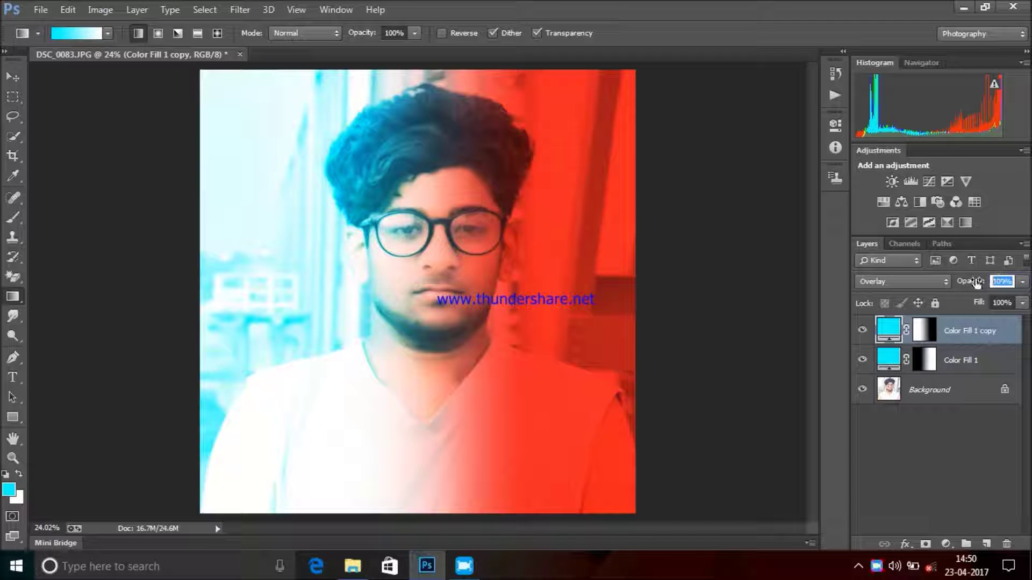
{"action": "type", "text": "85"}
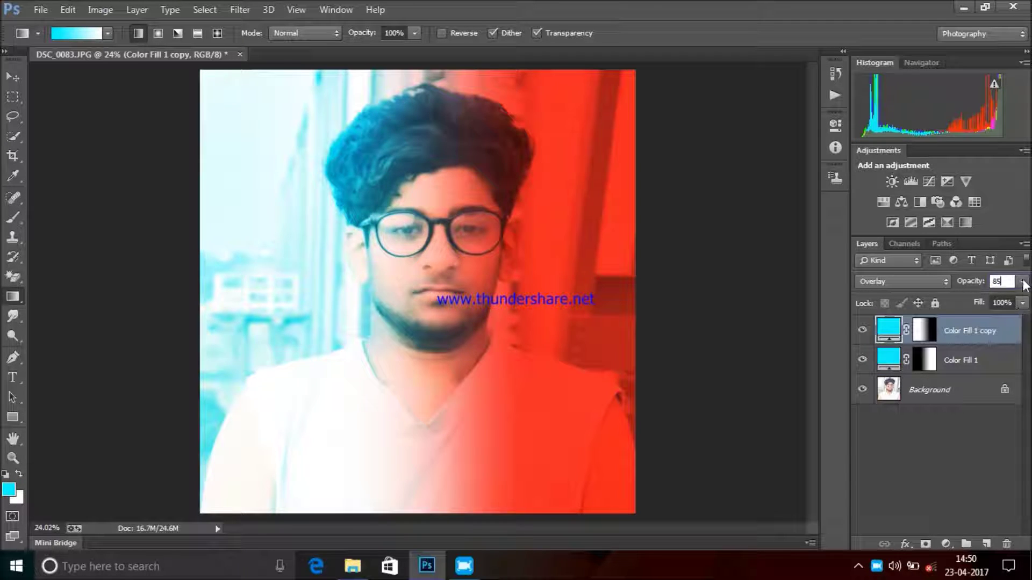
{"action": "right_click", "coordinate": [981, 386]}
- Flatten the image, unlock it as Layer 0, and duplicate it with Ctrl+J
{"action": "left_click", "coordinate": [909, 334]}
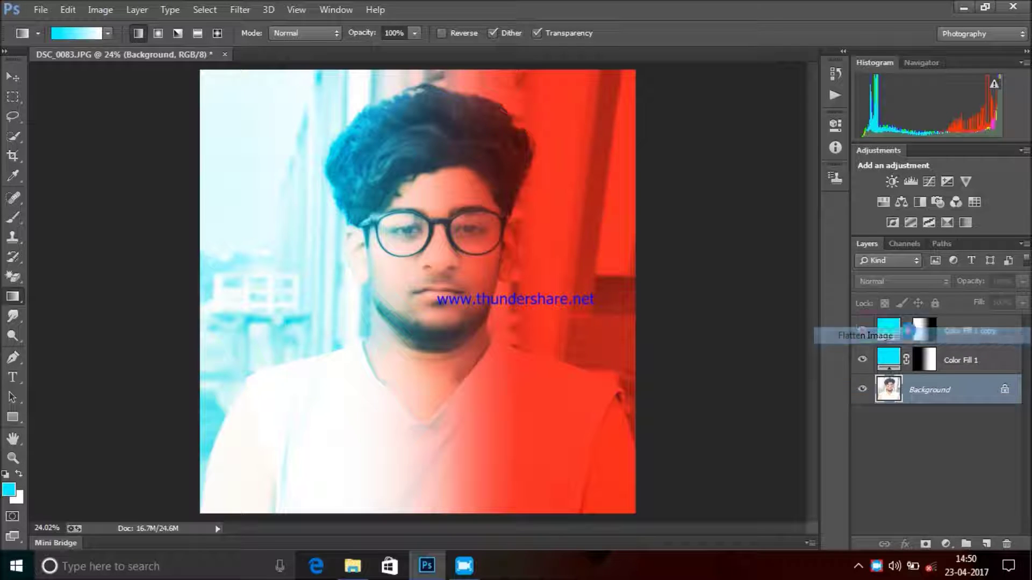
{"action": "left_click", "coordinate": [1003, 330]}
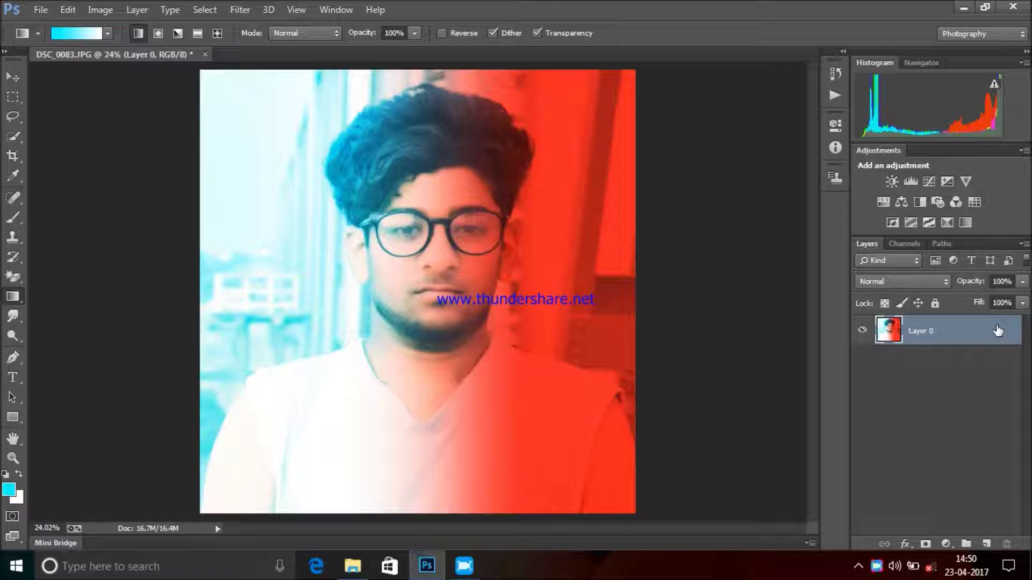
{"action": "key", "text": "ctrl+j"}
{"action": "left_click", "coordinate": [239, 10]}
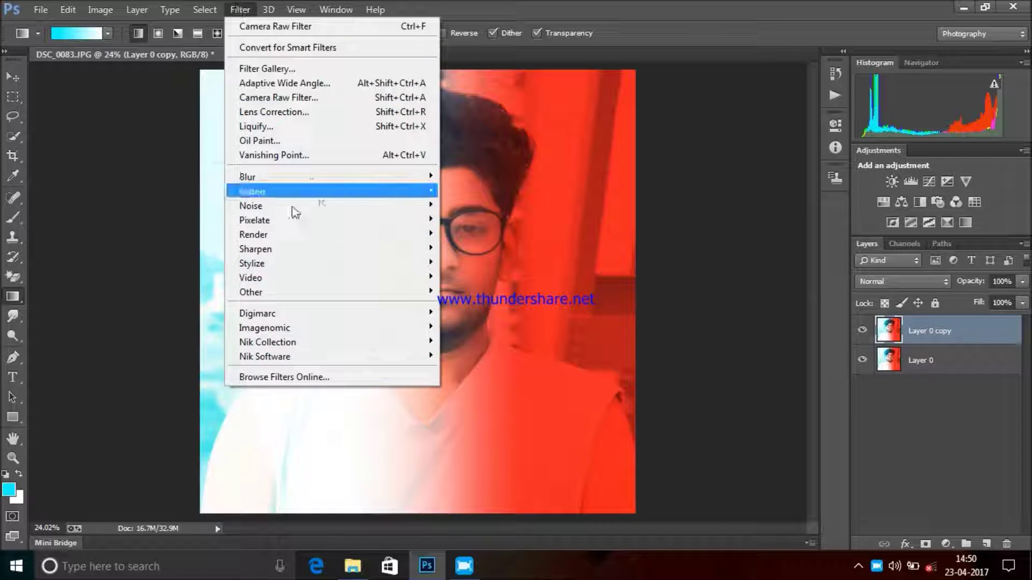
{"action": "mouse_move", "coordinate": [268, 342]}
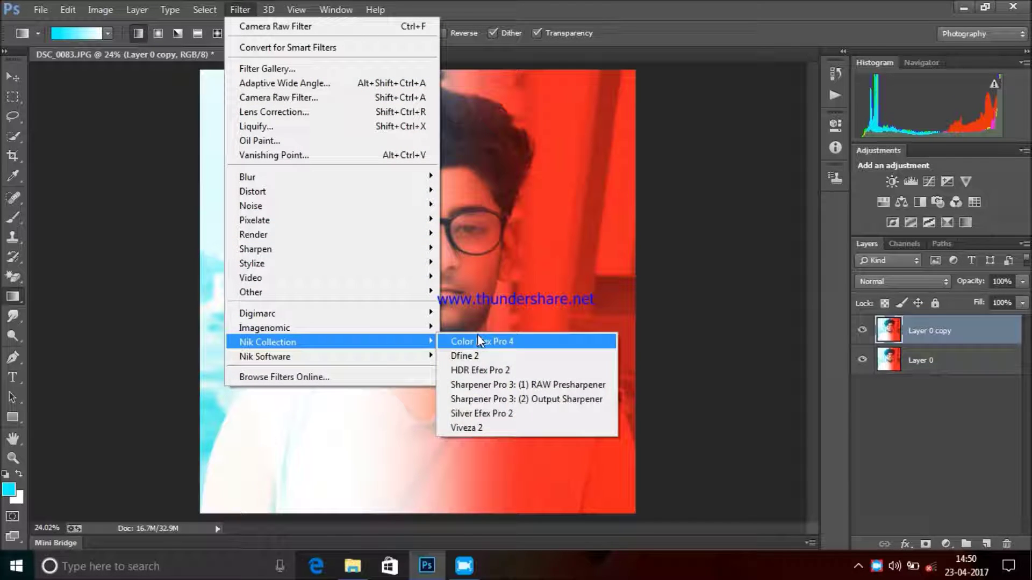
- Apply Color Efex Pro 4 Detail Extractor at 46%, contrast 45%, saturation 56%
{"action": "left_click", "coordinate": [480, 341]}
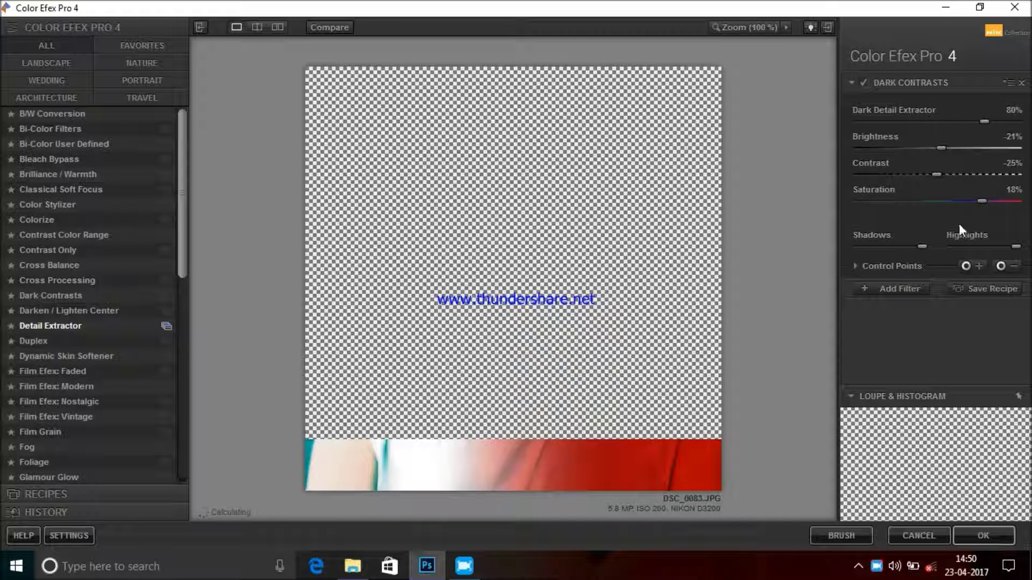
{"action": "left_click", "coordinate": [48, 326]}
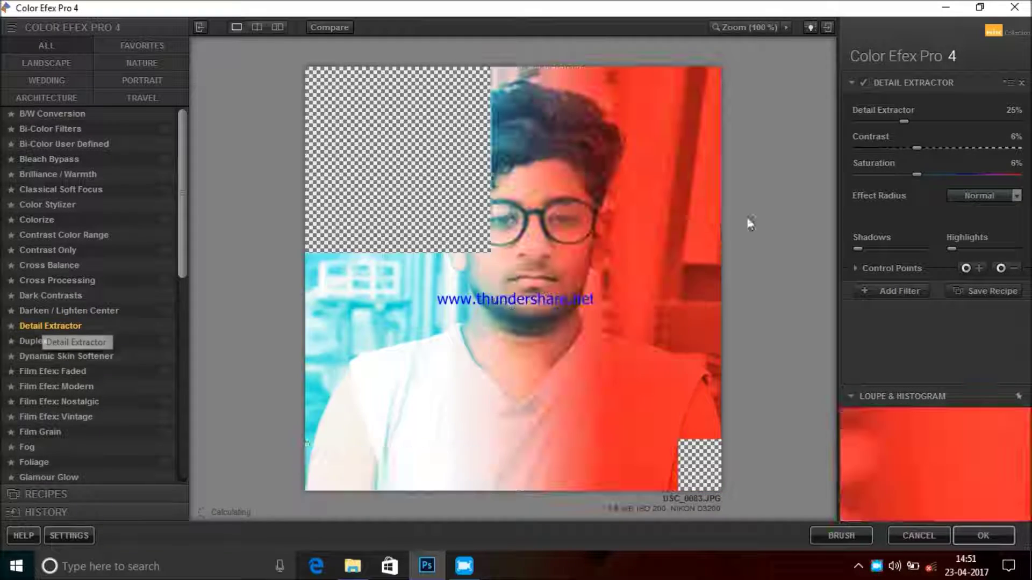
{"action": "left_click_drag", "start_coordinate": [924, 150], "coordinate": [948, 149]}
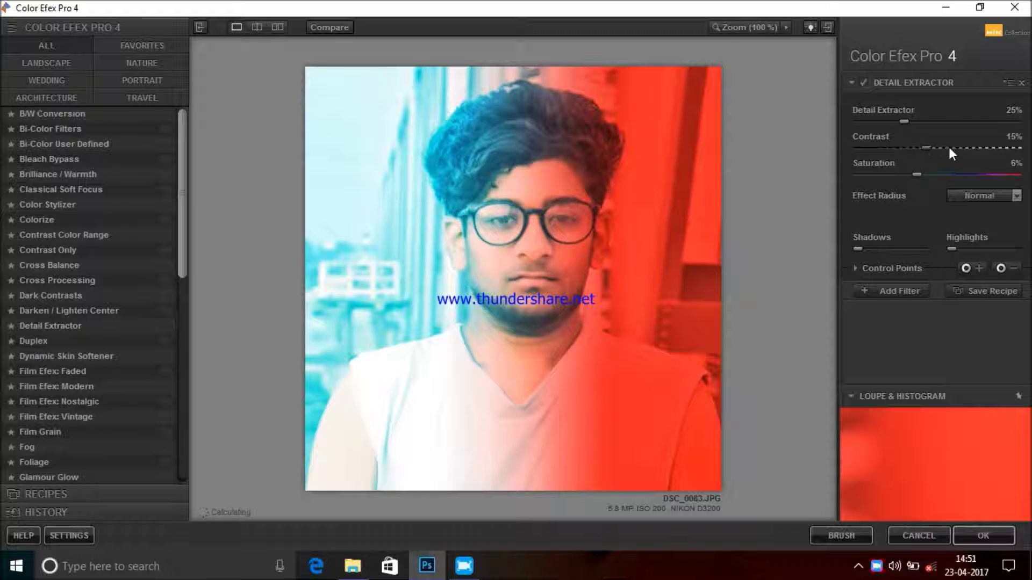
{"action": "left_click", "coordinate": [965, 147]}
{"action": "left_click", "coordinate": [965, 174]}
{"action": "mouse_move", "coordinate": [971, 175]}
{"action": "left_mouse_down"}
{"action": "mouse_move", "coordinate": [956, 175]}
{"action": "mouse_move", "coordinate": [948, 151]}
{"action": "left_mouse_up"}
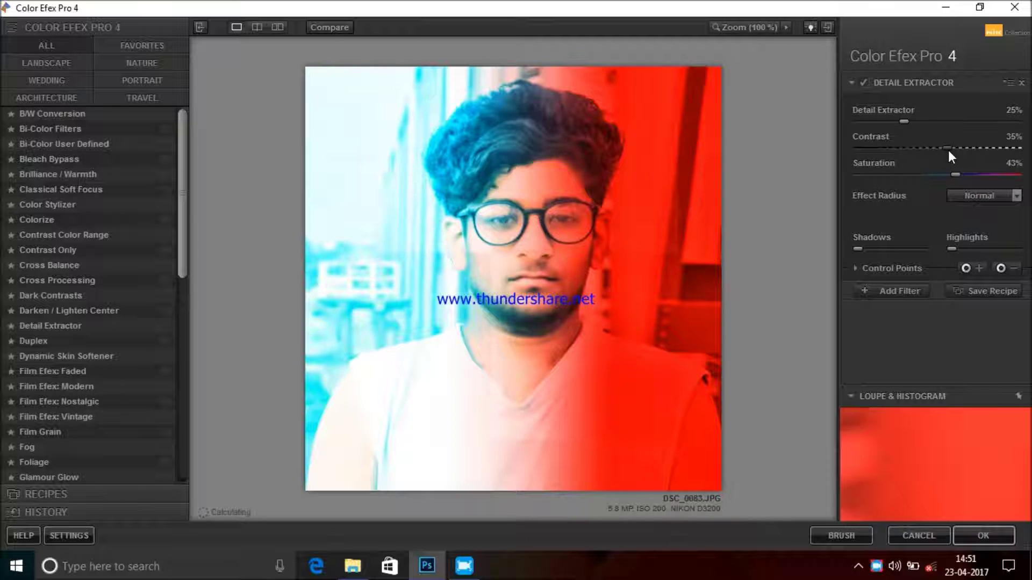
{"action": "left_click_drag", "start_coordinate": [918, 121], "coordinate": [977, 122]}
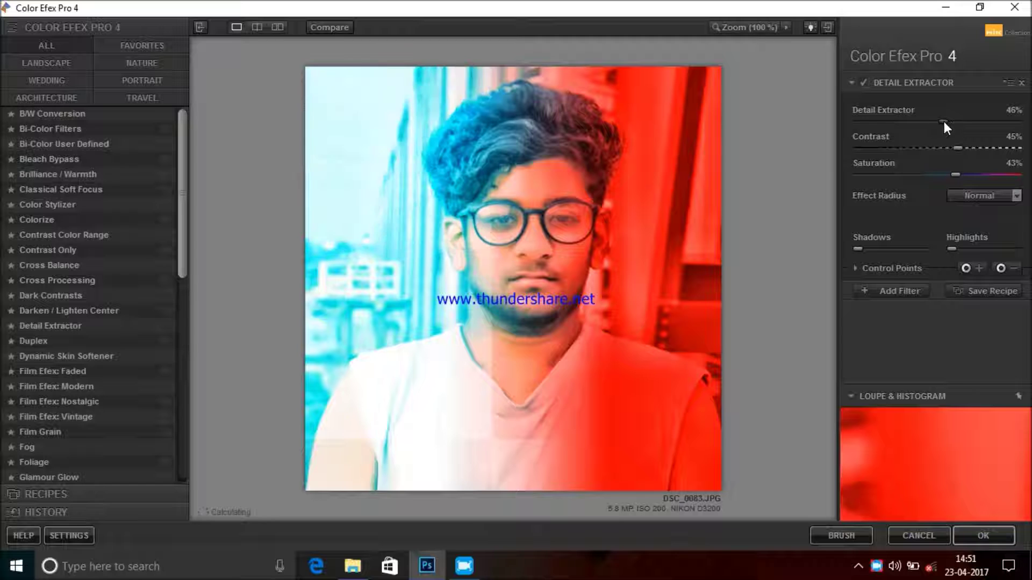
{"action": "left_click", "coordinate": [971, 177]}
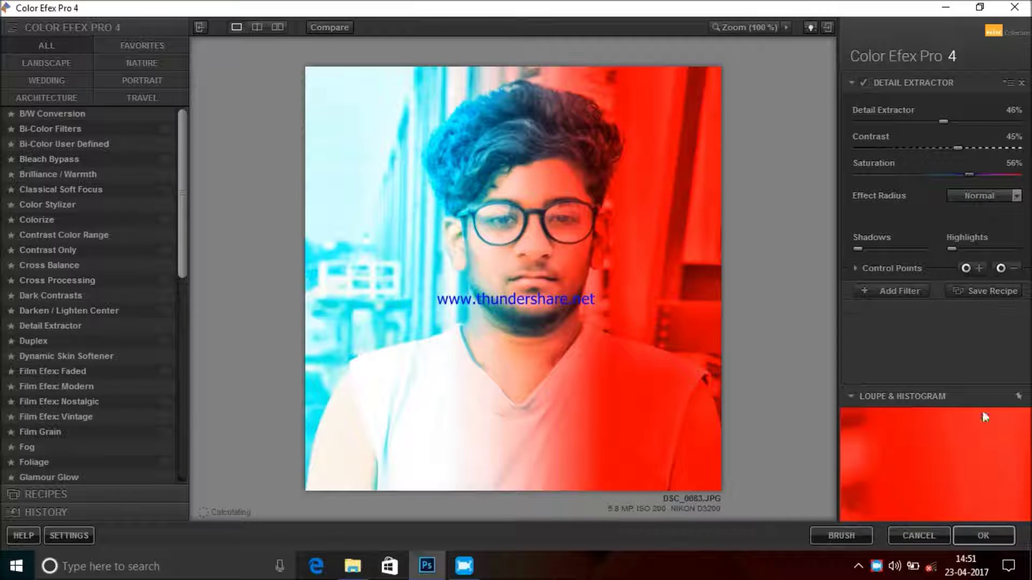
{"action": "left_click", "coordinate": [982, 536]}
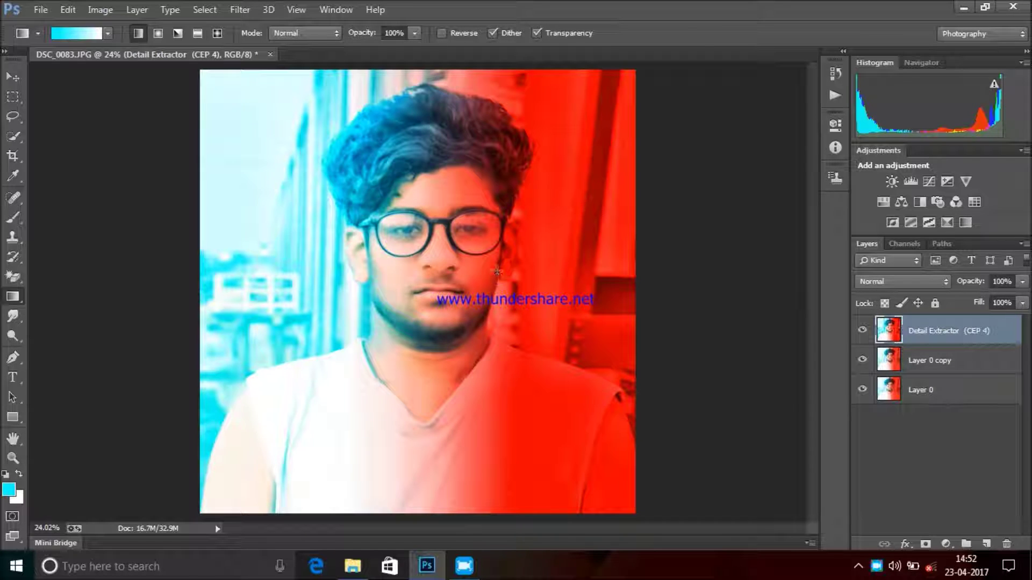
{"action": "key", "text": "ctrl+minus"}
- Apply Oil Paint with Stylization 6.53 and Cleanliness 4.4 to the Detail Extractor layer
{"action": "key", "text": "ctrl+plus"}
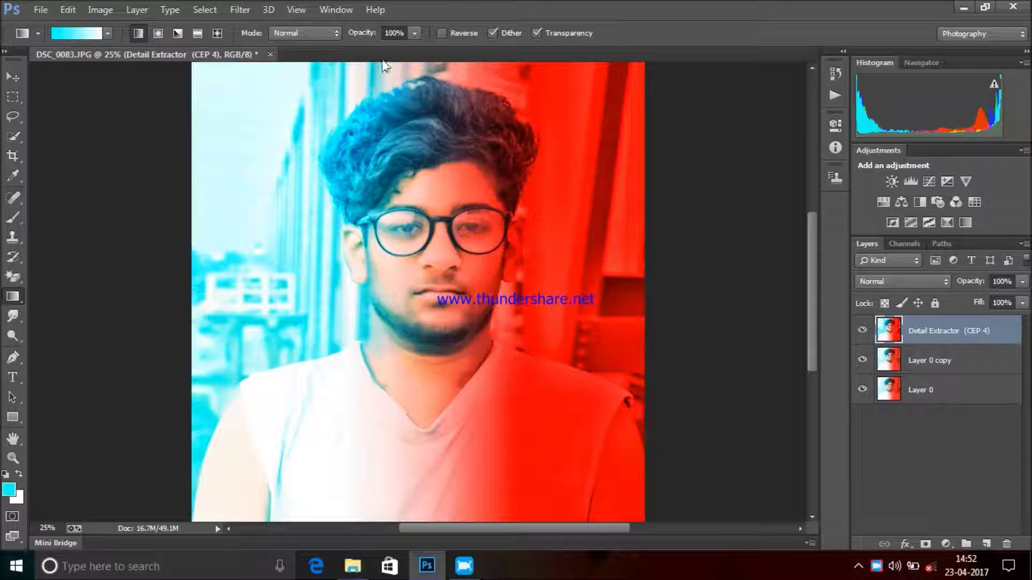
{"action": "left_click", "coordinate": [247, 7]}
{"action": "left_click", "coordinate": [312, 151]}
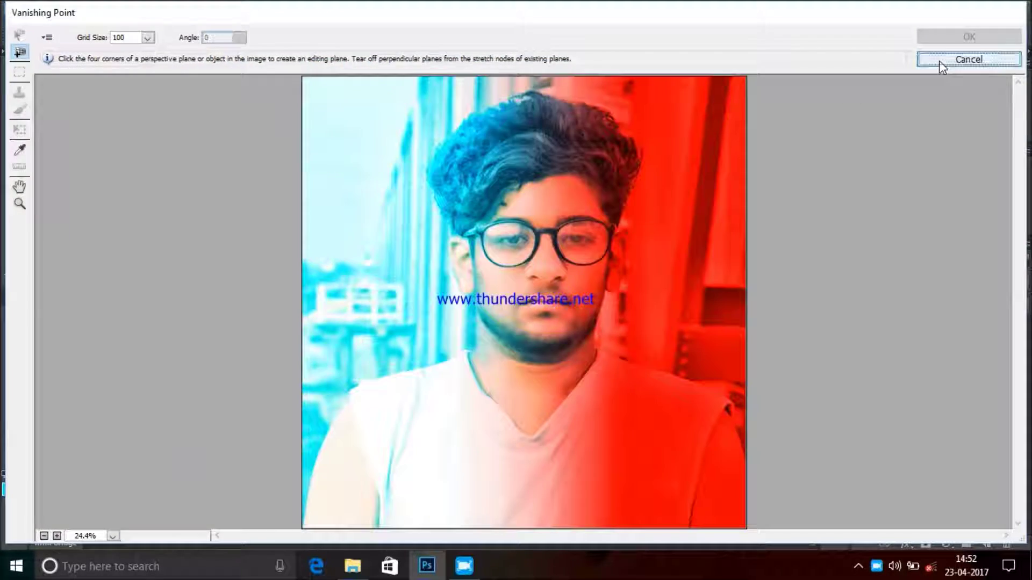
{"action": "left_click", "coordinate": [939, 61]}
{"action": "left_click", "coordinate": [240, 9]}
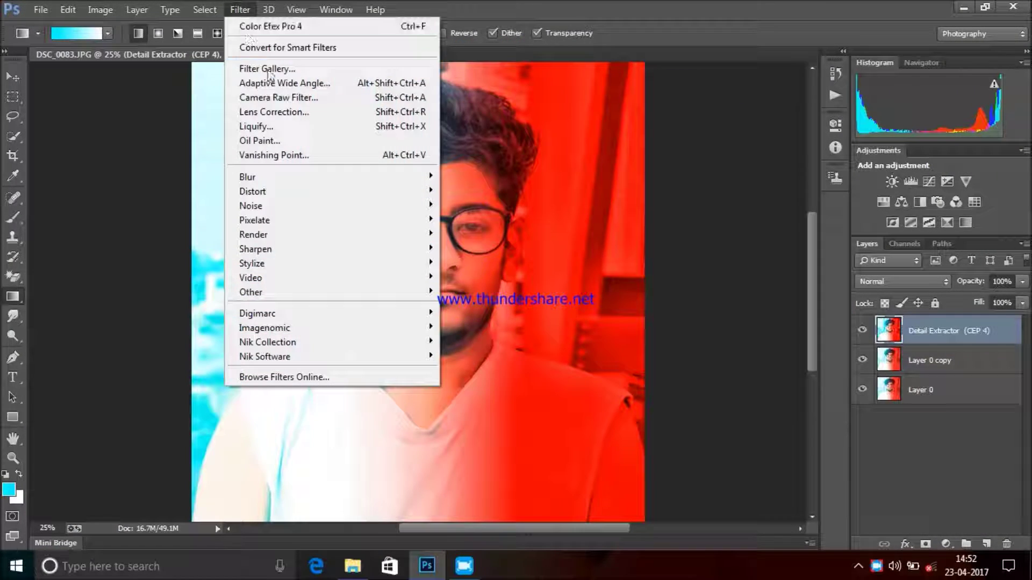
{"action": "left_click", "coordinate": [293, 141]}
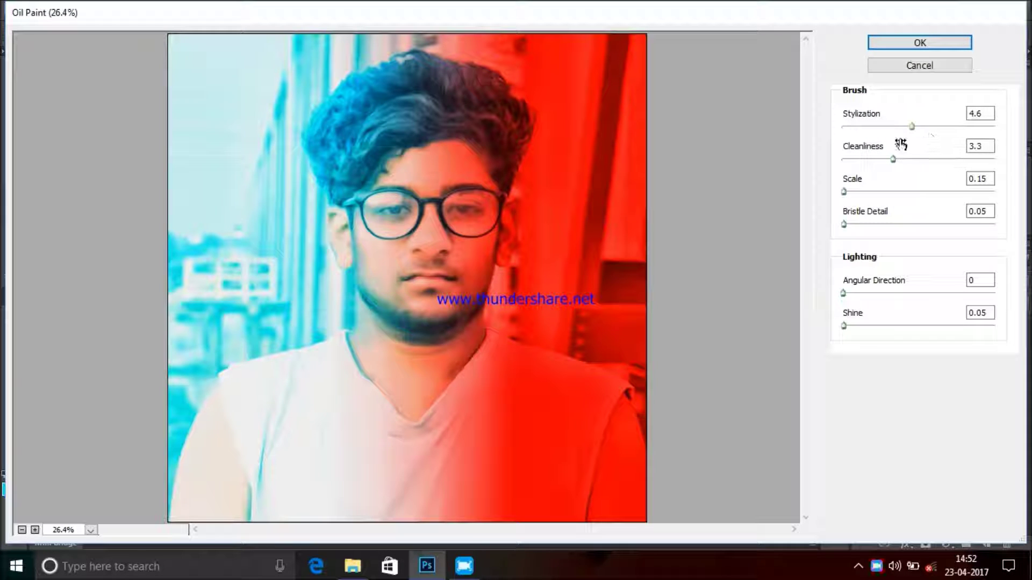
{"action": "left_click_drag", "start_coordinate": [912, 127], "coordinate": [941, 127]}
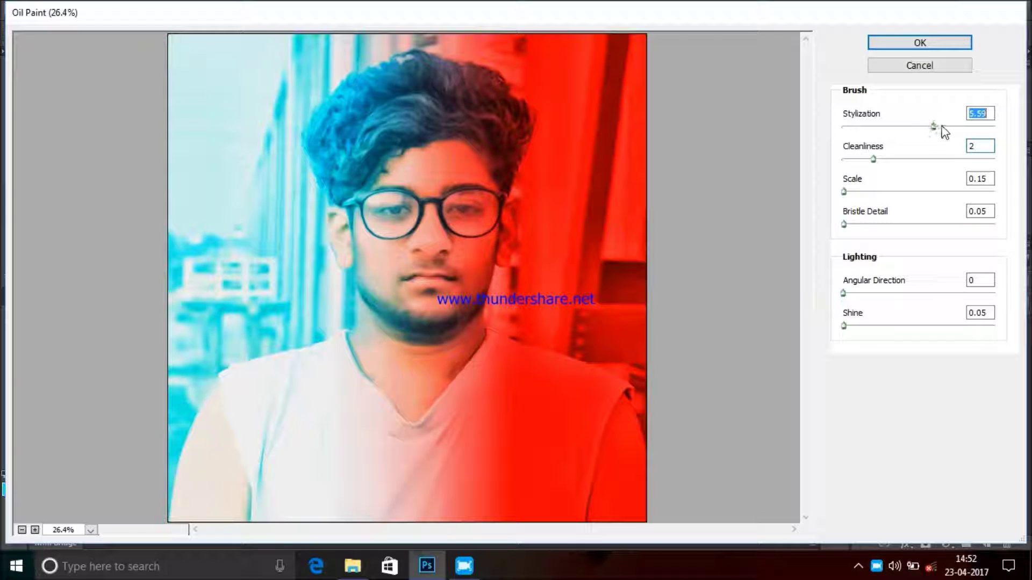
{"action": "left_click", "coordinate": [910, 160]}
{"action": "left_click", "coordinate": [923, 38]}
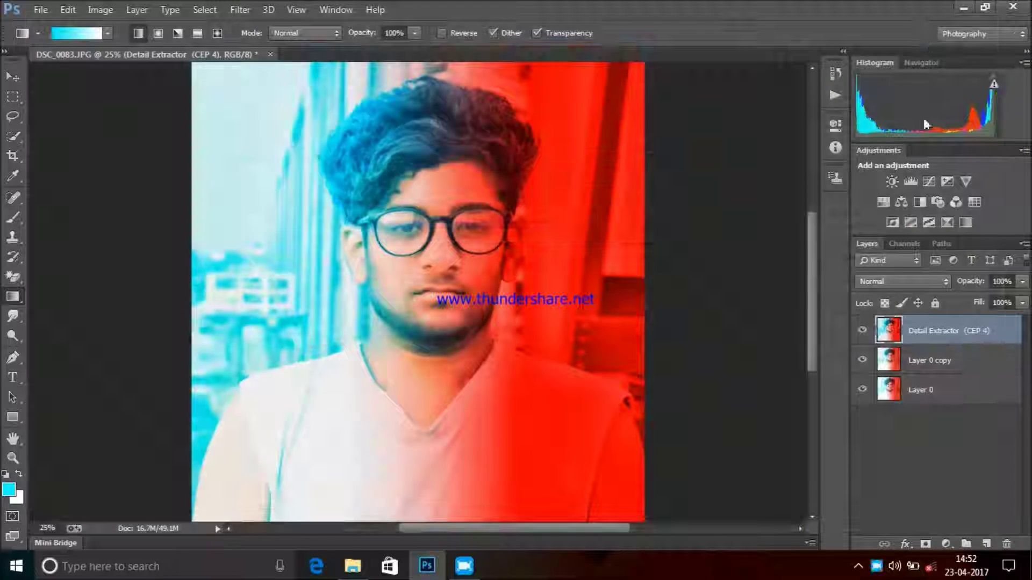
{"action": "left_click", "coordinate": [240, 9]}
{"action": "mouse_move", "coordinate": [330, 292]}
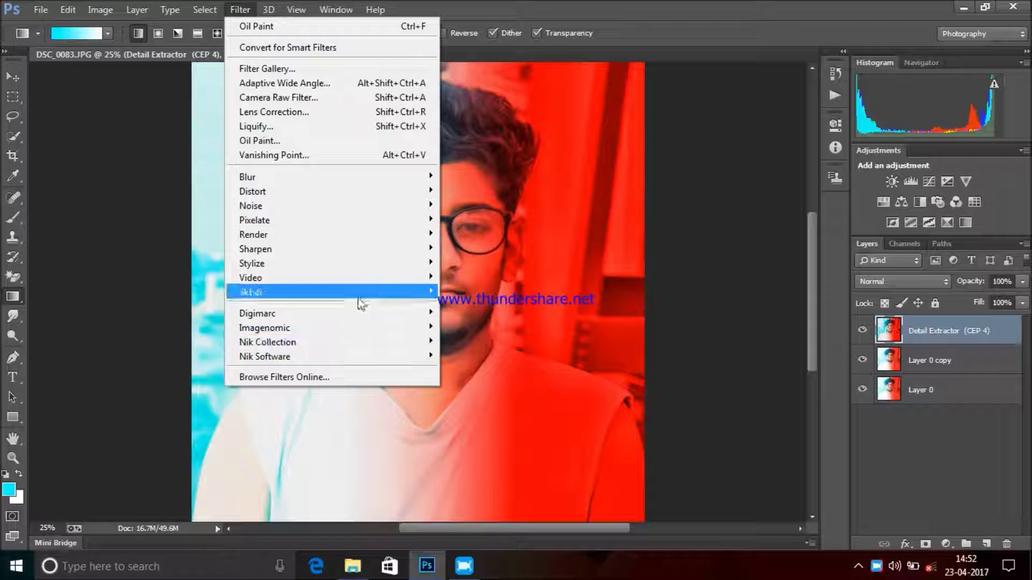
- Apply Portraiture to the Detail Extractor layer, merge and flatten, then duplicate unlocked Layer 0
{"action": "left_click", "coordinate": [475, 343]}
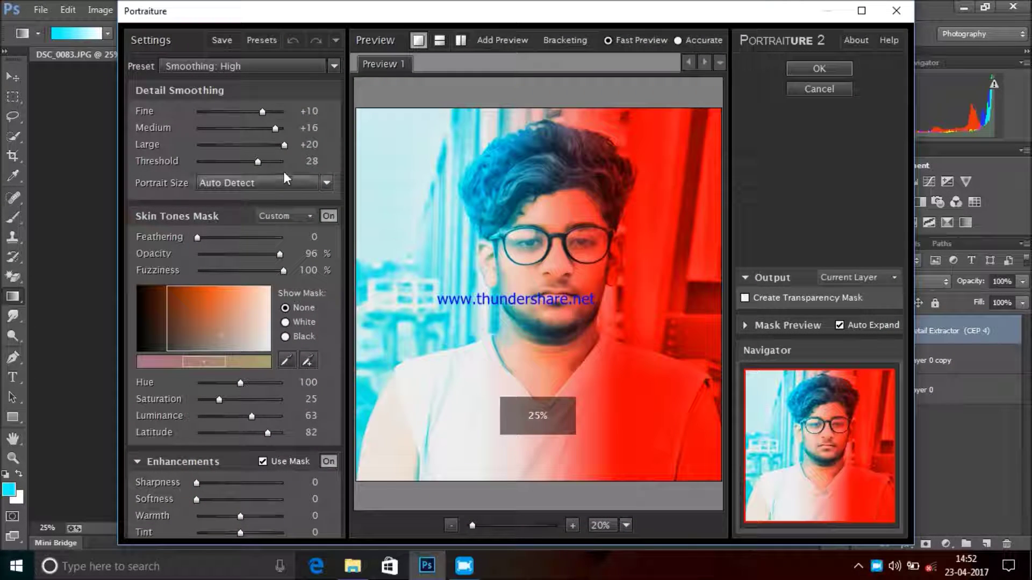
{"action": "left_click", "coordinate": [819, 69]}
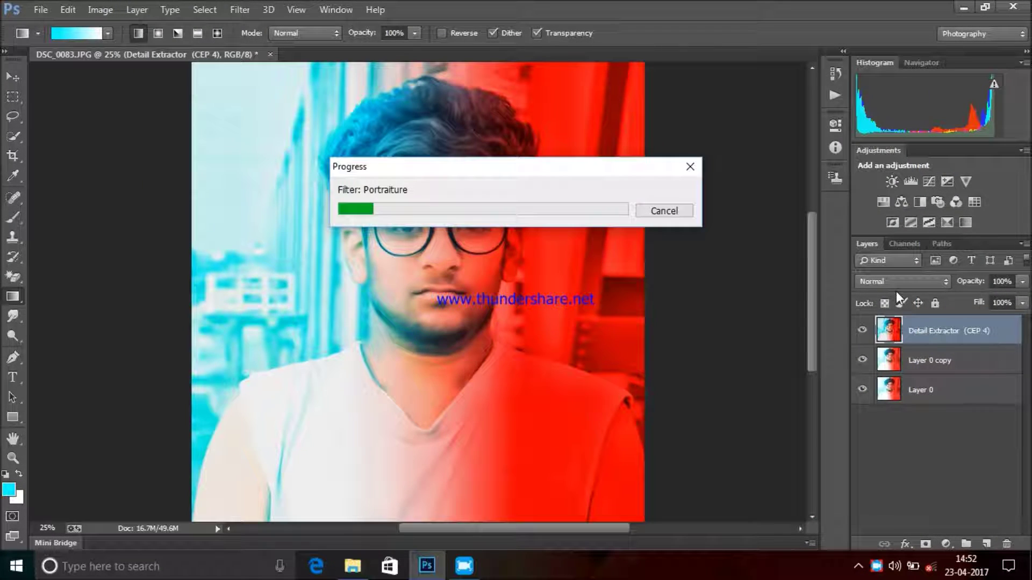
{"action": "right_click", "coordinate": [935, 330]}
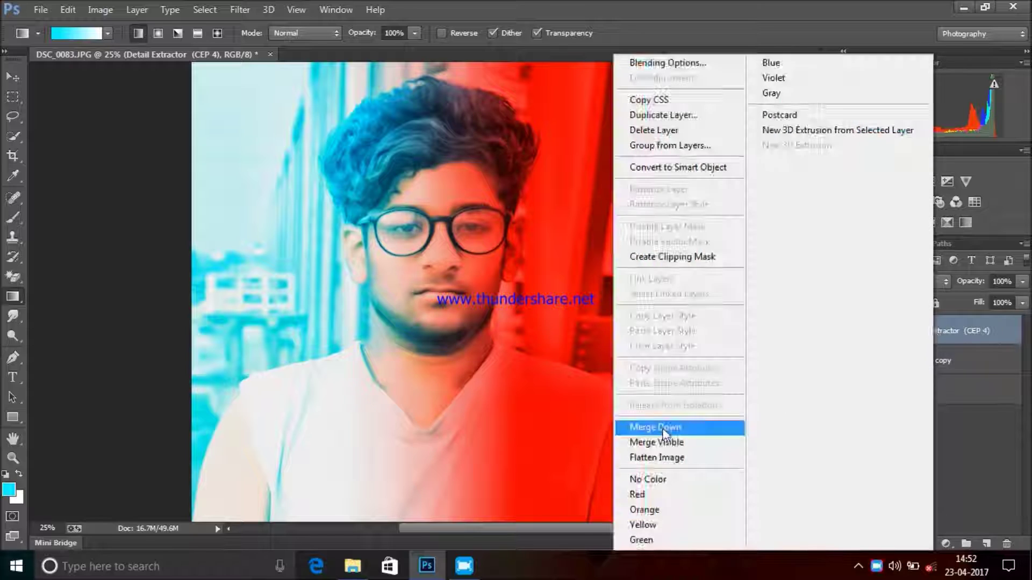
{"action": "left_click", "coordinate": [694, 427]}
{"action": "left_click", "coordinate": [699, 458]}
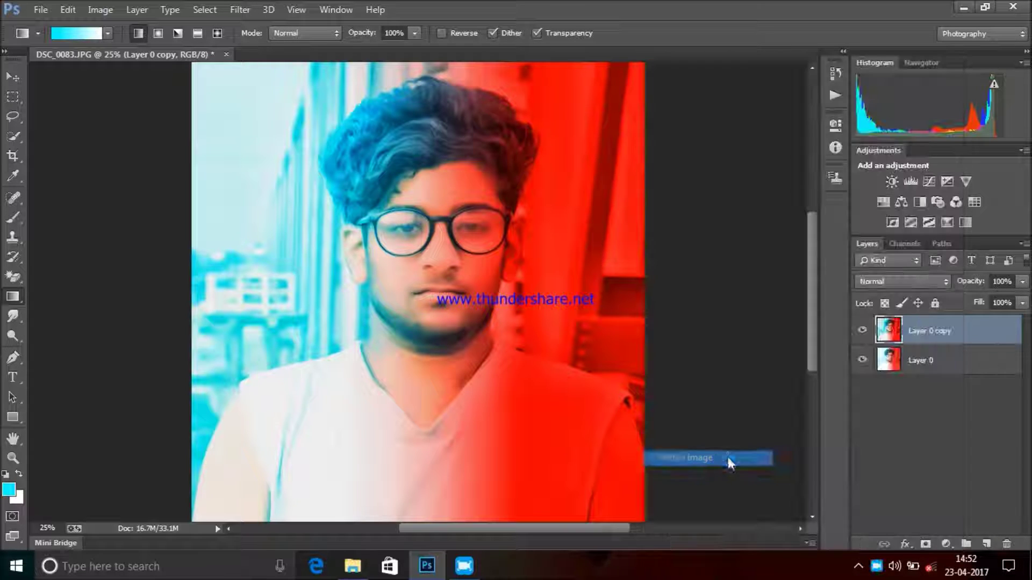
{"action": "left_click", "coordinate": [1003, 331]}
{"action": "key", "text": "ctrl+j"}
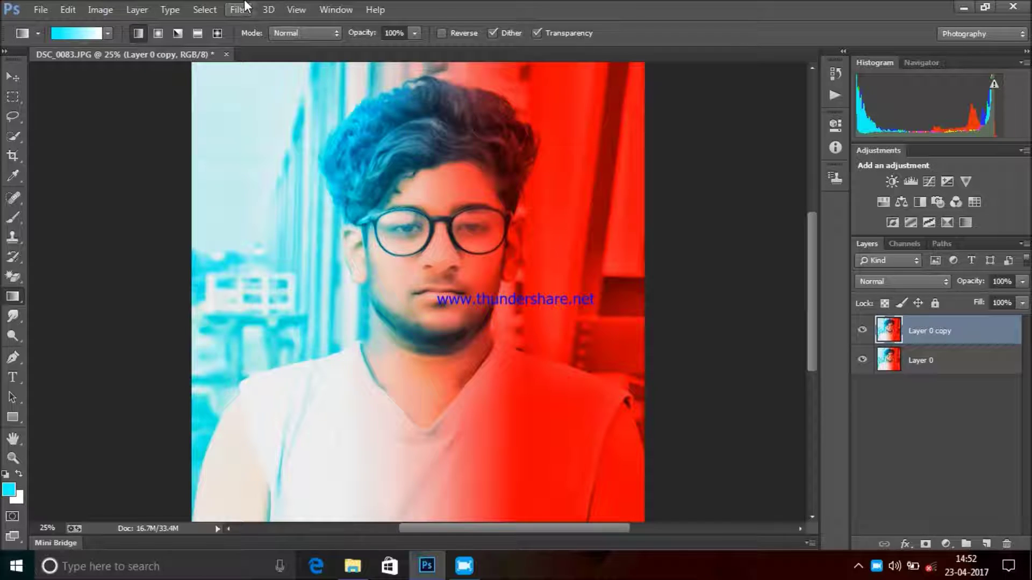
- Open Color Efex Pro 4 on the copy and trial Detail Extractor detail, contrast and saturation values
{"action": "left_click", "coordinate": [249, 9]}
{"action": "left_click", "coordinate": [491, 336]}
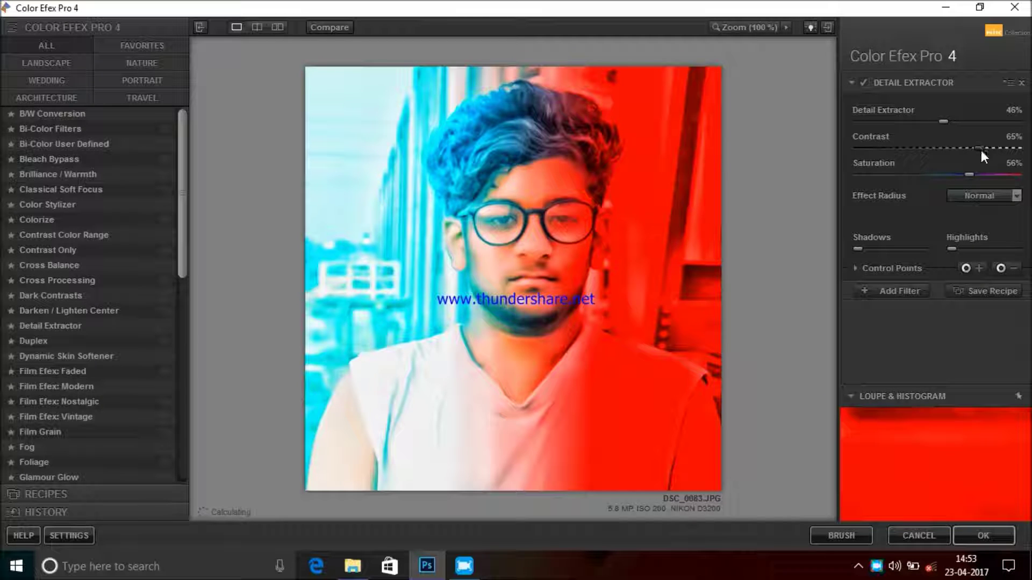
{"action": "left_click", "coordinate": [941, 174]}
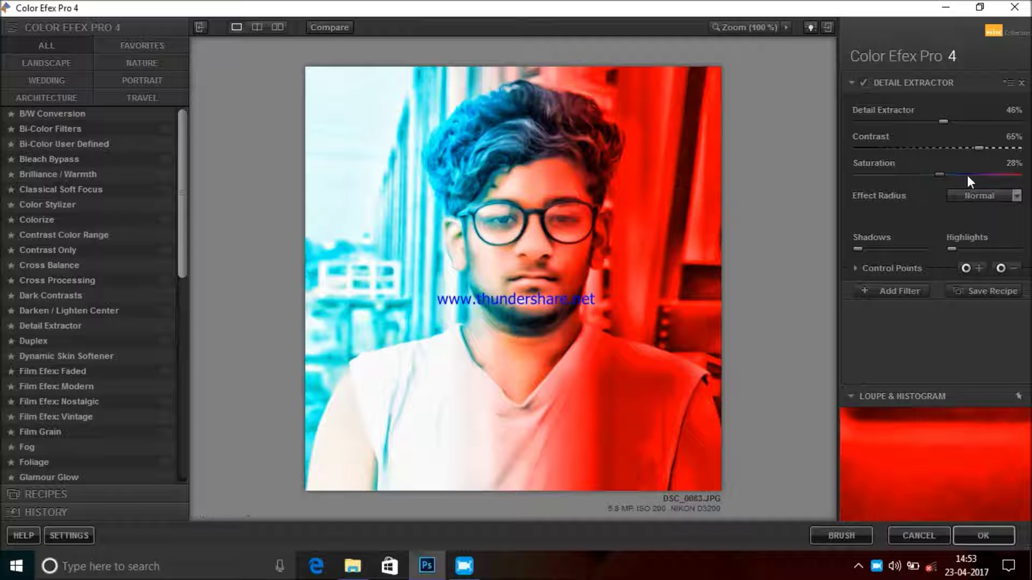
{"action": "left_click_drag", "start_coordinate": [943, 176], "coordinate": [924, 173]}
{"action": "left_click", "coordinate": [952, 174]}
{"action": "left_click", "coordinate": [935, 147]}
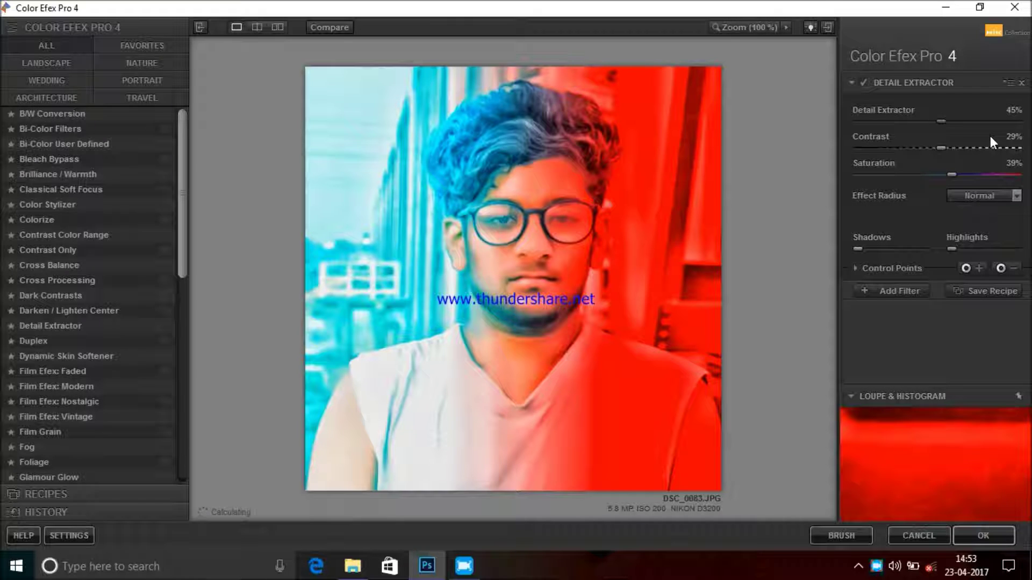
{"action": "left_click", "coordinate": [973, 121]}
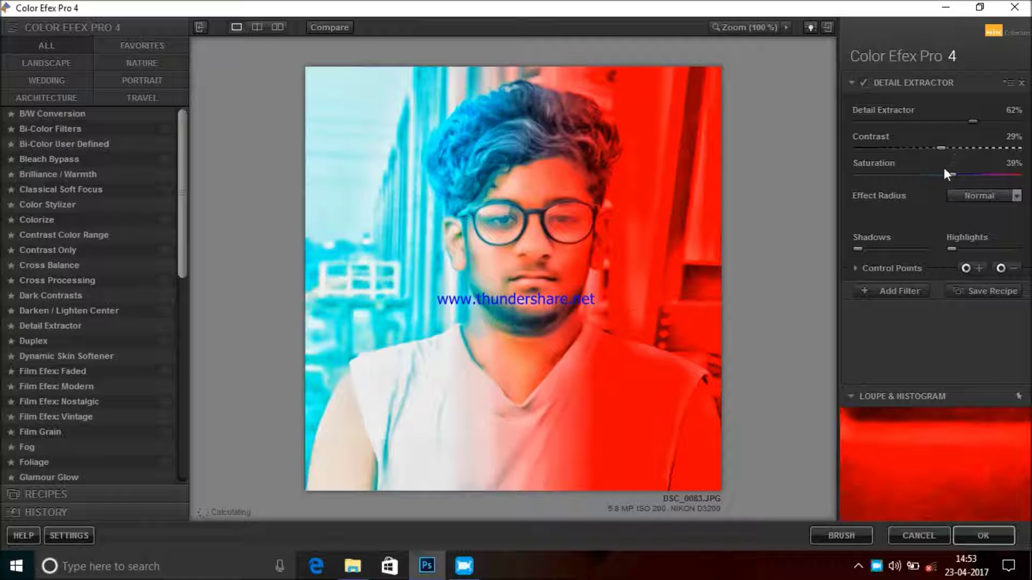
{"action": "left_click", "coordinate": [932, 175]}
{"action": "left_click", "coordinate": [966, 180]}
{"action": "left_click", "coordinate": [923, 147]}
- Reset Detail Extractor to saturation 47%, contrast 38%, detail 38% and apply it
{"action": "left_click", "coordinate": [1021, 83]}
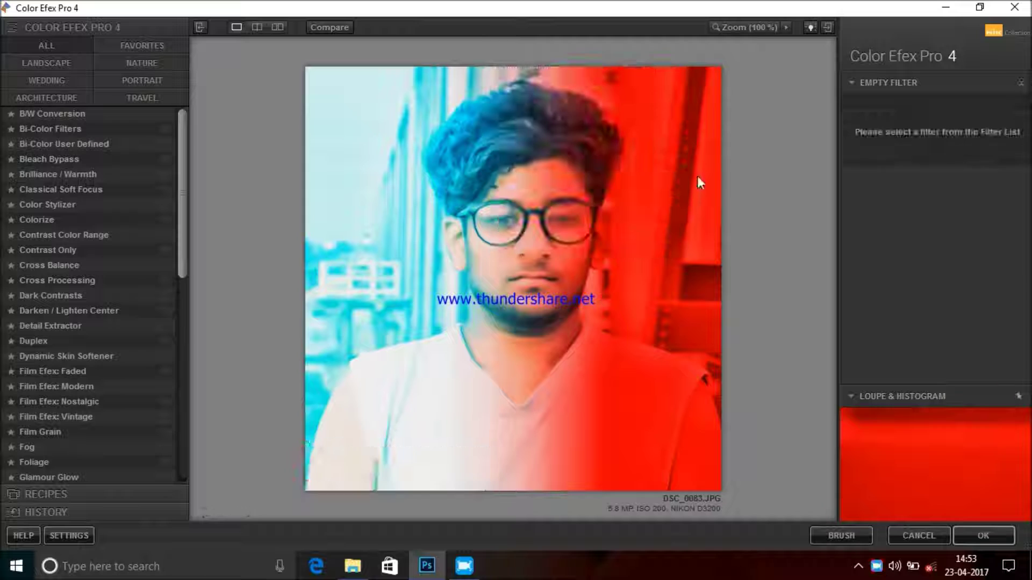
{"action": "left_click", "coordinate": [50, 329]}
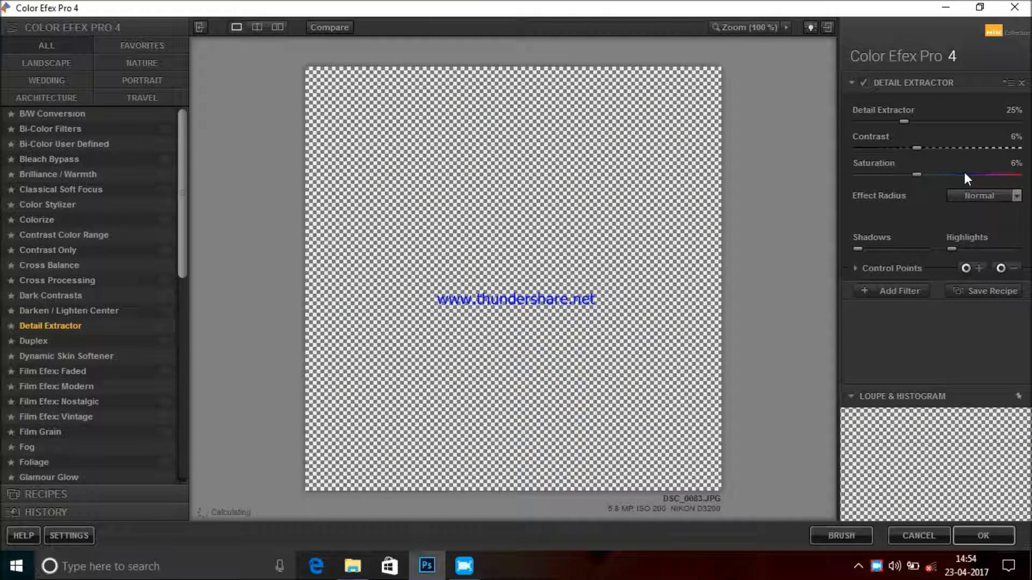
{"action": "left_click", "coordinate": [963, 175]}
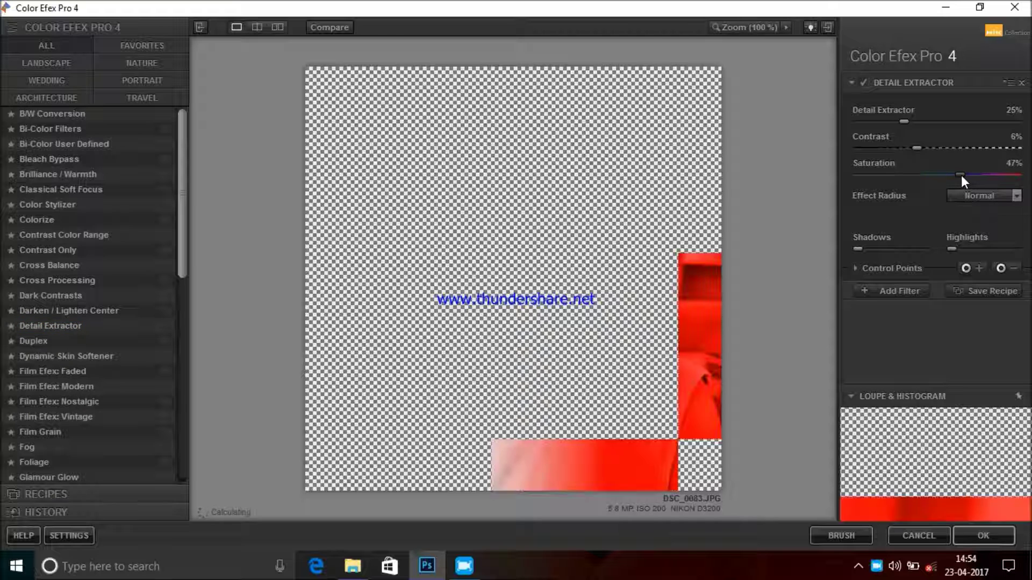
{"action": "left_click", "coordinate": [951, 146]}
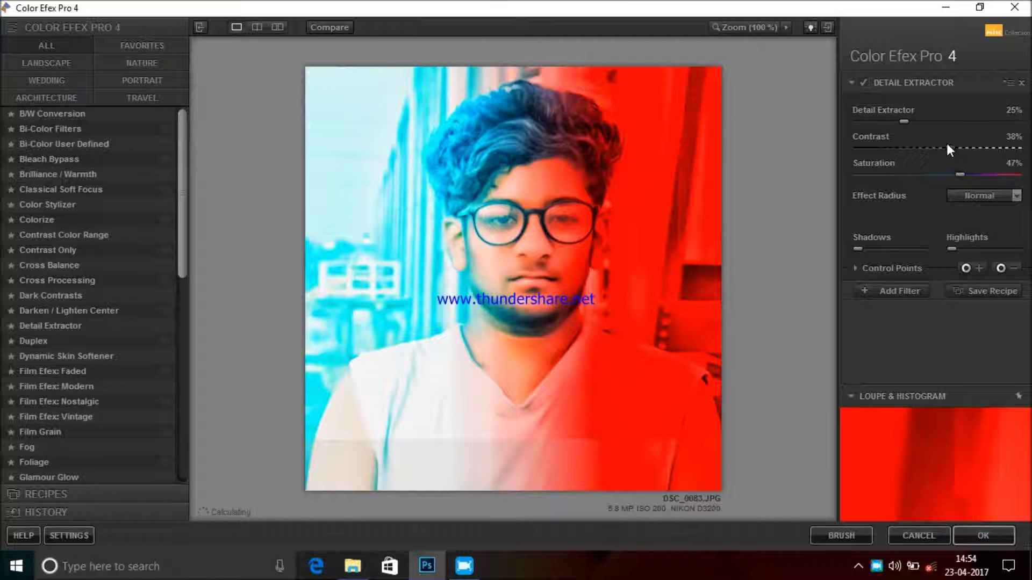
{"action": "left_click", "coordinate": [929, 122]}
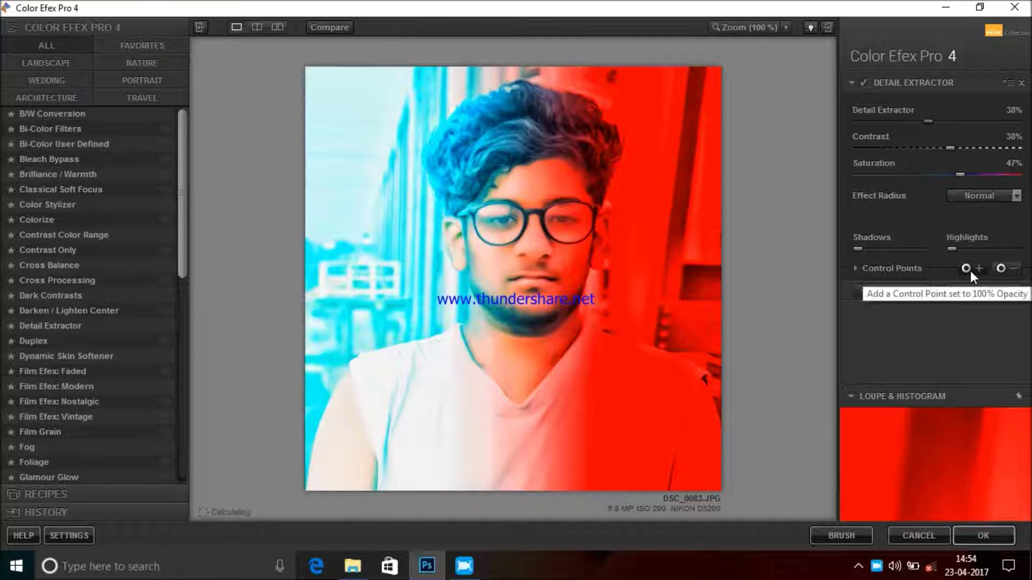
{"action": "left_click", "coordinate": [983, 535]}
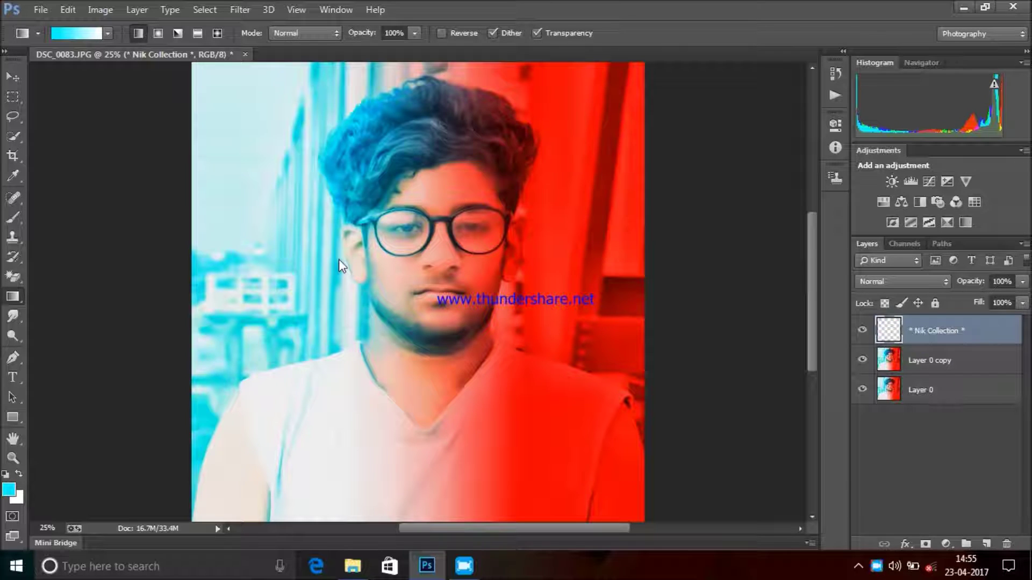
- Flatten to a single Background, add empty Layer 1, and start a text line across the chest
{"action": "scroll", "coordinate": [338, 259], "scroll_direction": "down", "scroll_amount": 1}
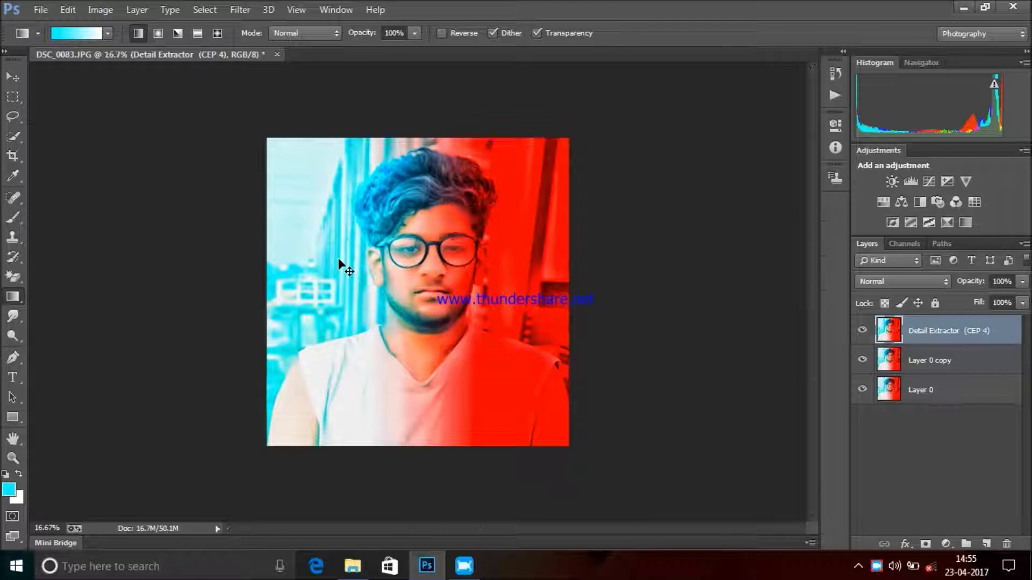
{"action": "scroll", "coordinate": [339, 260], "scroll_direction": "up", "scroll_amount": 1}
{"action": "scroll", "coordinate": [339, 259], "scroll_direction": "down", "scroll_amount": 1}
{"action": "right_click", "coordinate": [946, 330]}
{"action": "left_click", "coordinate": [663, 457]}
{"action": "left_click", "coordinate": [985, 543]}
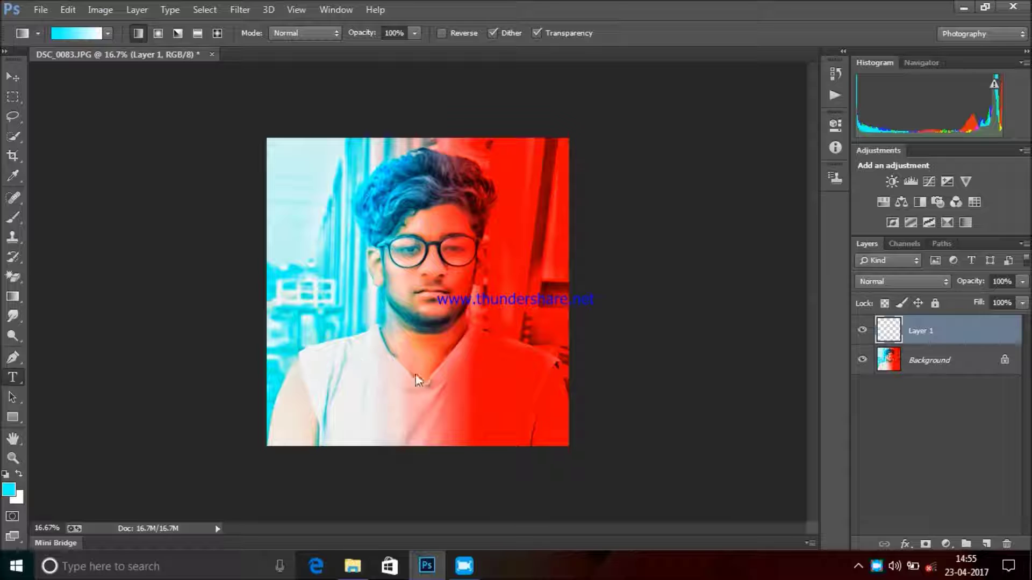
{"action": "left_click", "coordinate": [369, 360]}
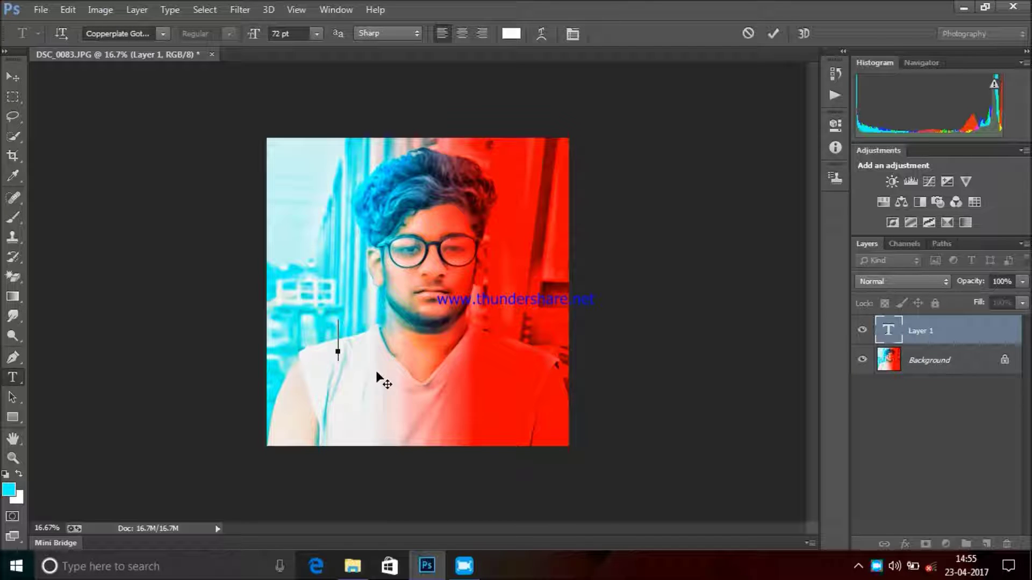
- Type 'SAMEER GRAPHICS' and move it toward the lower left of the photo
{"action": "type", "text": "SAMEER"}
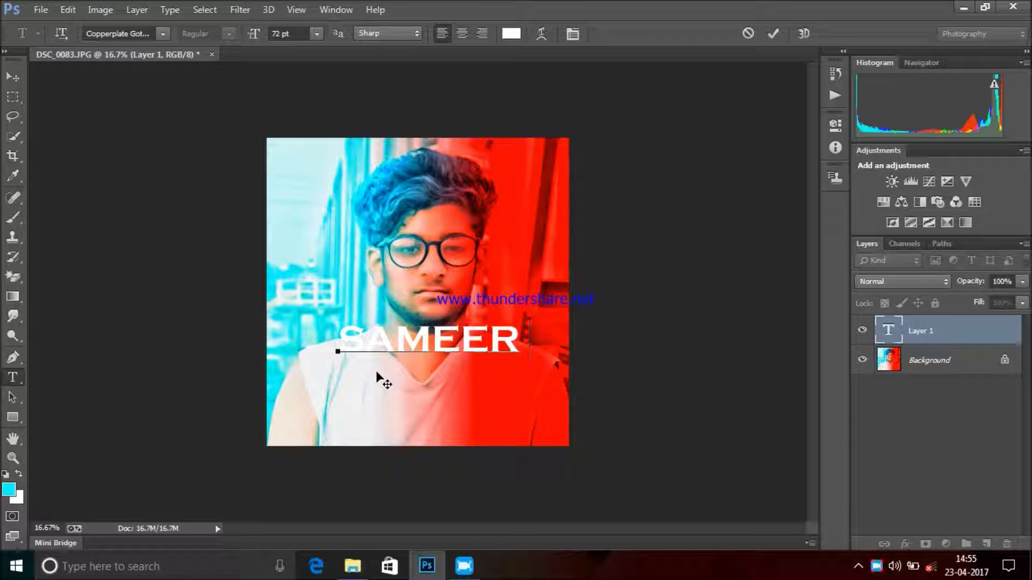
{"action": "type", "text": " GI"}
{"action": "key", "text": "ctrl+Return"}
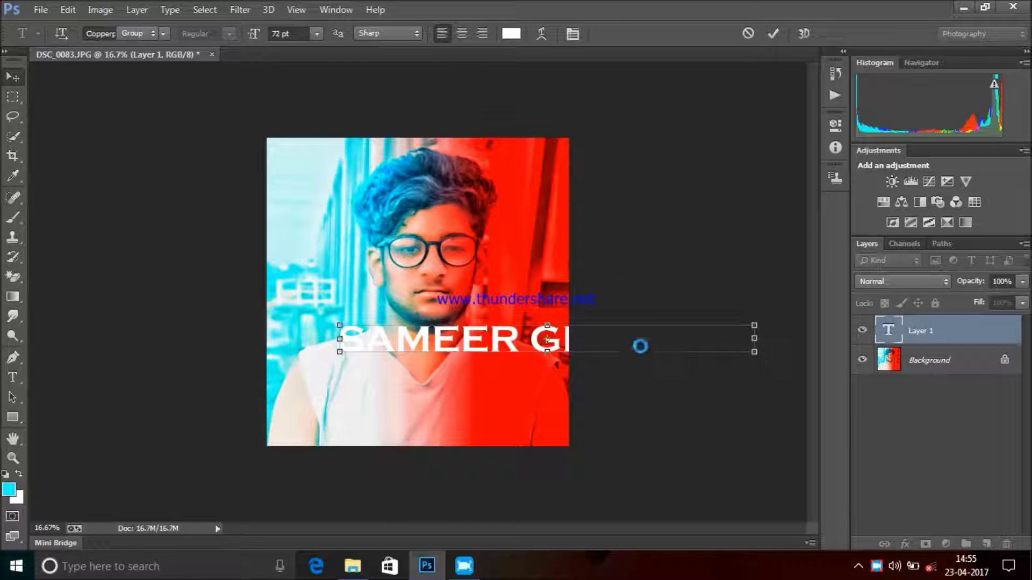
{"action": "key", "text": "v"}
{"action": "mouse_move", "coordinate": [624, 364]}
{"action": "left_mouse_down"}
{"action": "mouse_move", "coordinate": [653, 377]}
{"action": "mouse_move", "coordinate": [495, 386]}
{"action": "mouse_move", "coordinate": [495, 370]}
{"action": "mouse_move", "coordinate": [478, 384]}
{"action": "mouse_move", "coordinate": [538, 412]}
{"action": "left_mouse_up"}
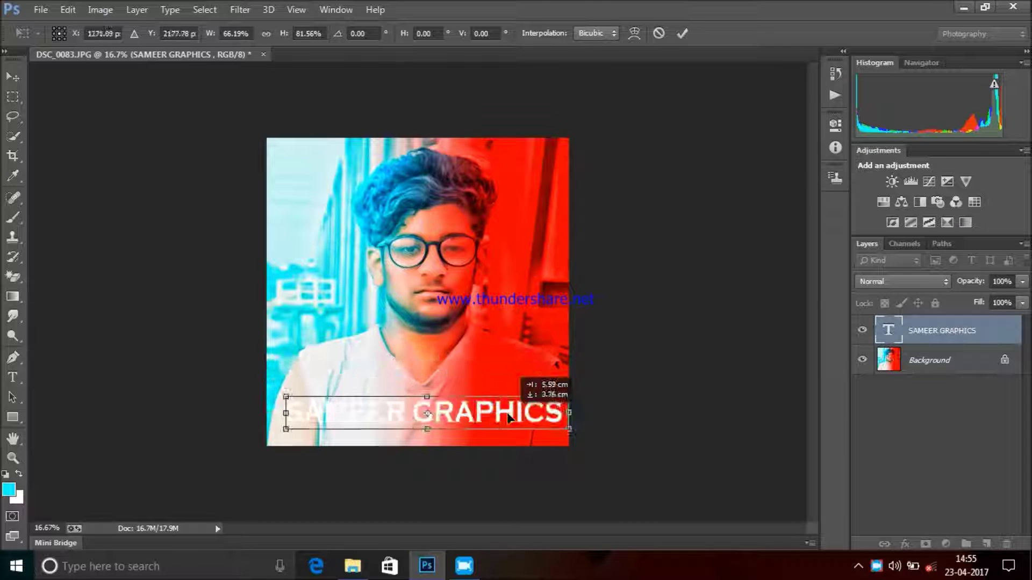
{"action": "key", "text": "t"}
{"action": "left_click", "coordinate": [445, 223]}
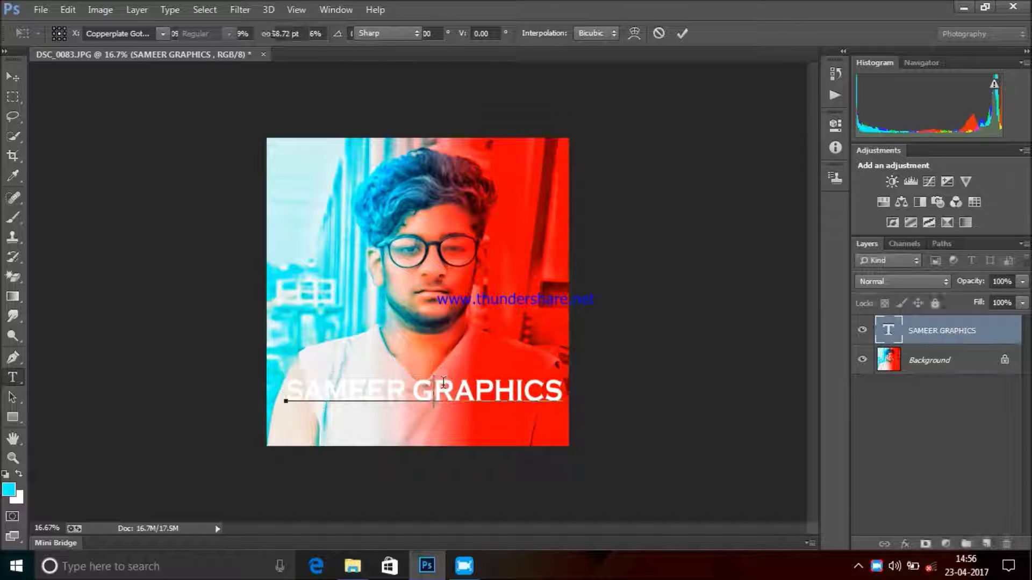
- Select all of the title text and change its colour to black
{"action": "key", "text": "ctrl+a"}
{"action": "left_click", "coordinate": [511, 34]}
{"action": "left_click", "coordinate": [376, 326]}
{"action": "left_click", "coordinate": [666, 124]}
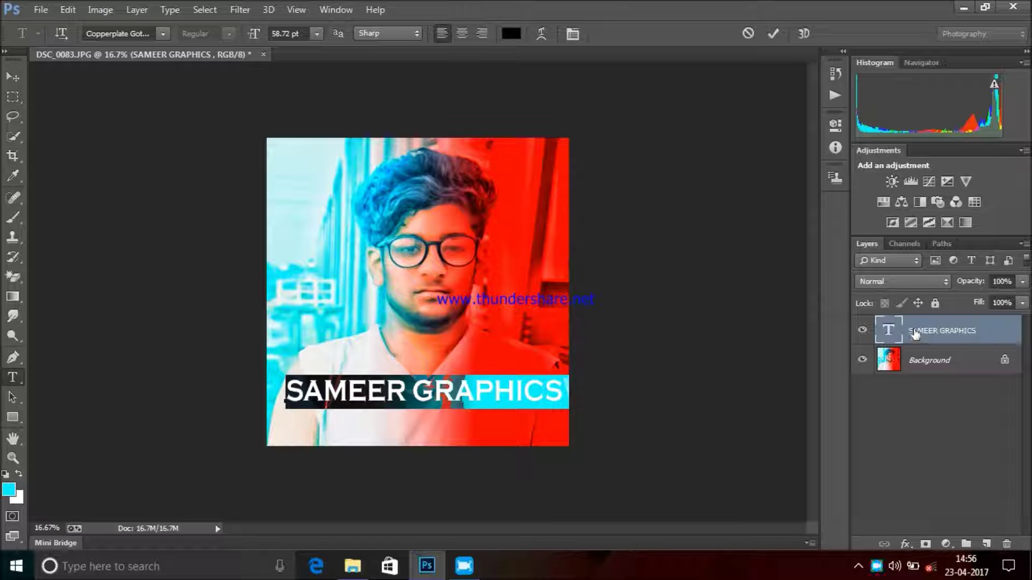
{"action": "left_click", "coordinate": [916, 335]}
- Enable a white Outer Glow on the text layer with Normal blend, 40% spread and larger size
{"action": "double_click", "coordinate": [1008, 336]}
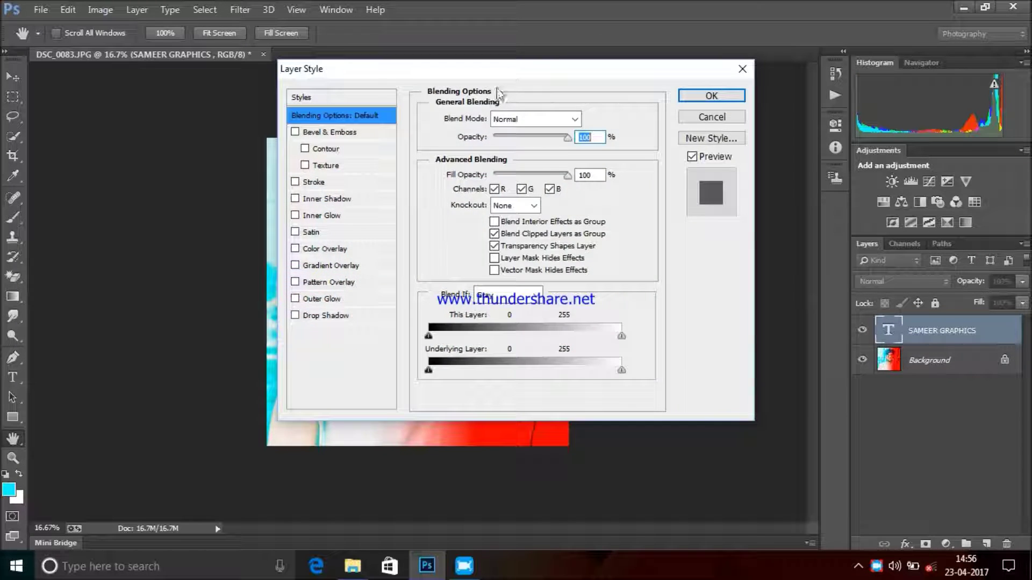
{"action": "left_click_drag", "start_coordinate": [449, 71], "coordinate": [741, 32]}
{"action": "left_click", "coordinate": [589, 260]}
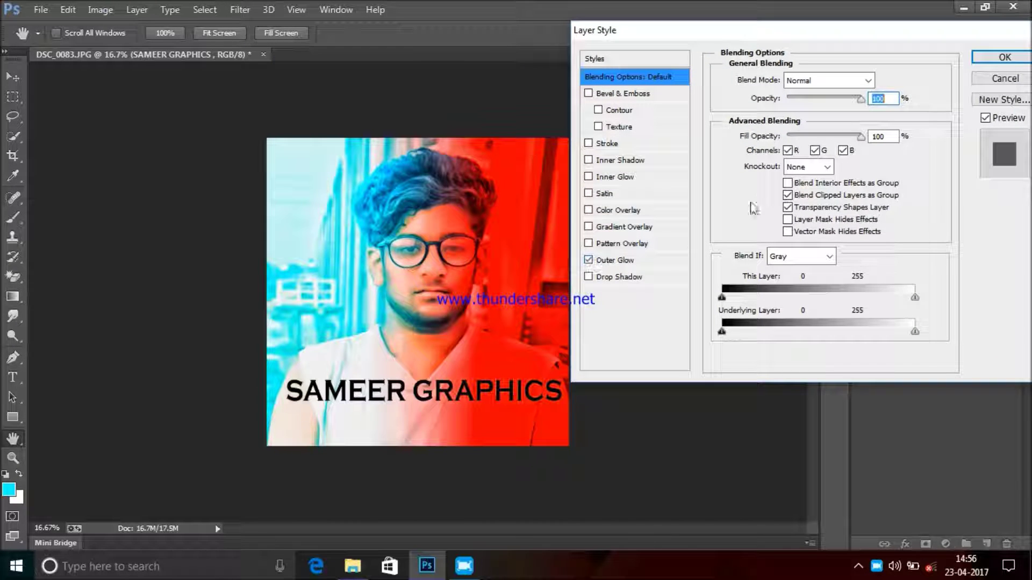
{"action": "left_click", "coordinate": [635, 261]}
{"action": "left_click", "coordinate": [756, 134]}
{"action": "left_click", "coordinate": [330, 135]}
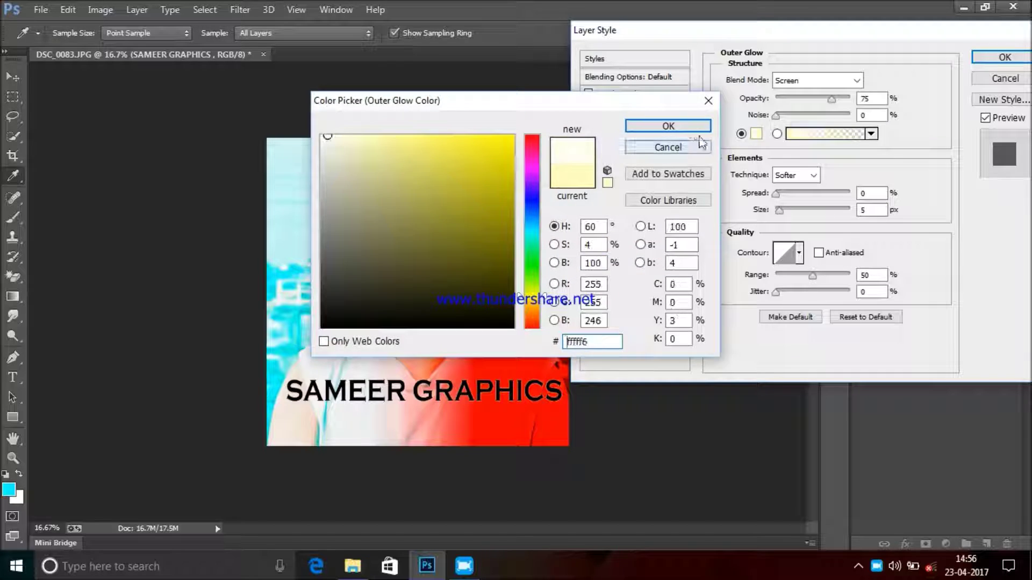
{"action": "left_click", "coordinate": [669, 124]}
{"action": "left_click", "coordinate": [857, 80]}
{"action": "left_click", "coordinate": [811, 98]}
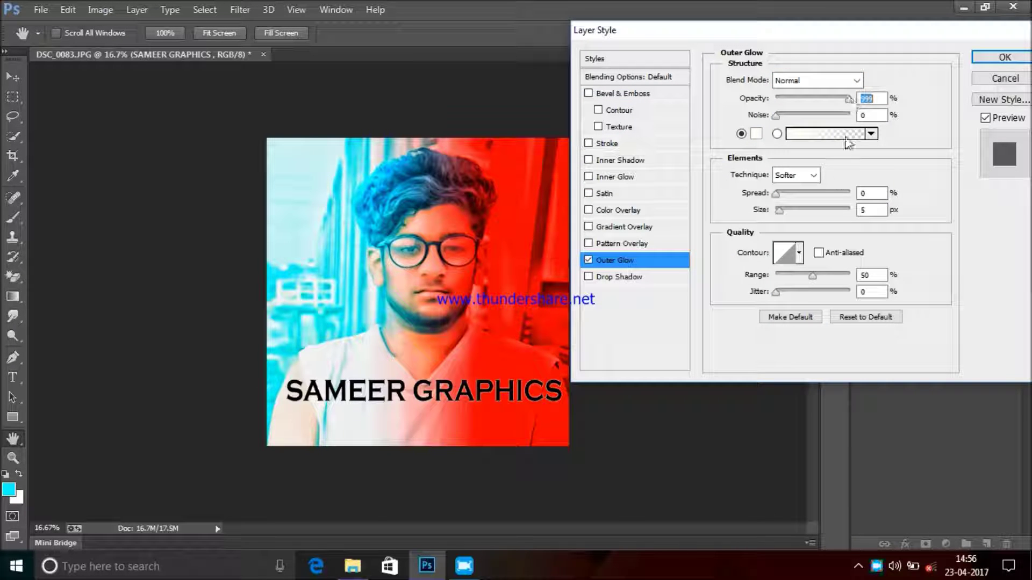
{"action": "left_click_drag", "start_coordinate": [776, 193], "coordinate": [805, 194]}
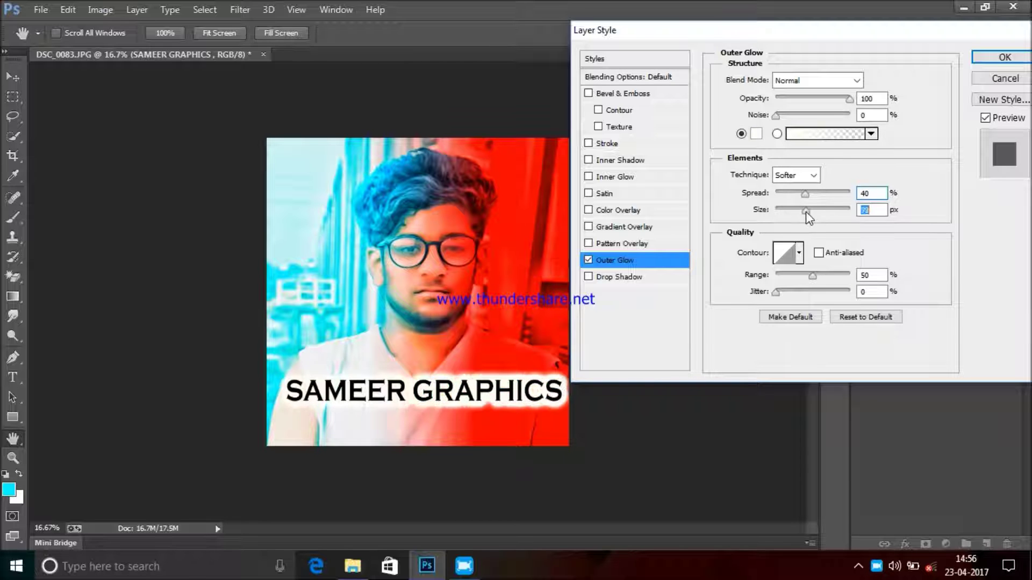
{"action": "left_click_drag", "start_coordinate": [779, 210], "coordinate": [782, 211]}
- Change the glow colour to a pale near-white tint and apply the layer style
{"action": "left_click", "coordinate": [756, 133]}
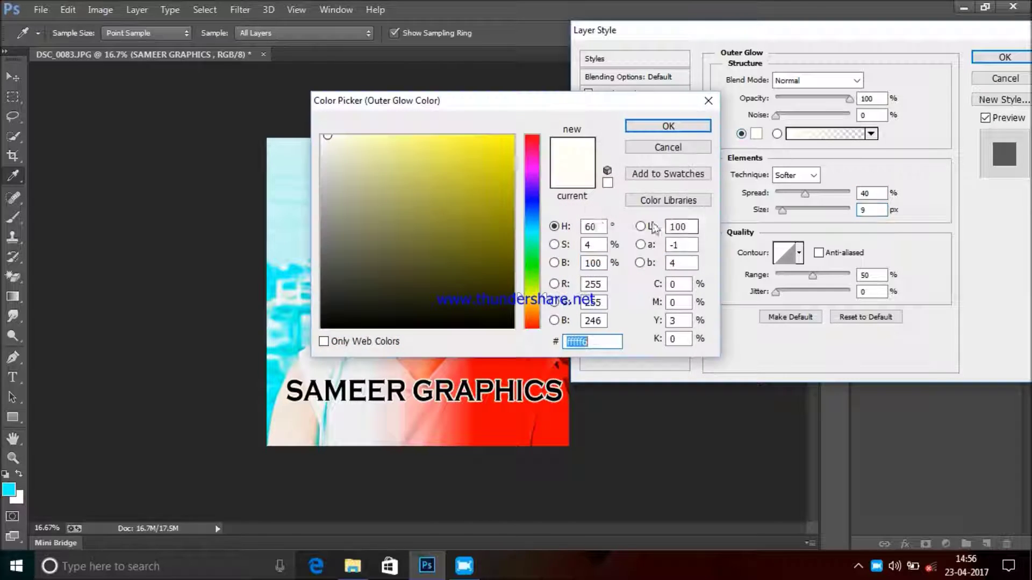
{"action": "left_click", "coordinate": [502, 307]}
{"action": "left_click", "coordinate": [383, 169]}
{"action": "left_click_drag", "start_coordinate": [383, 169], "coordinate": [354, 134]}
{"action": "left_click", "coordinate": [668, 126]}
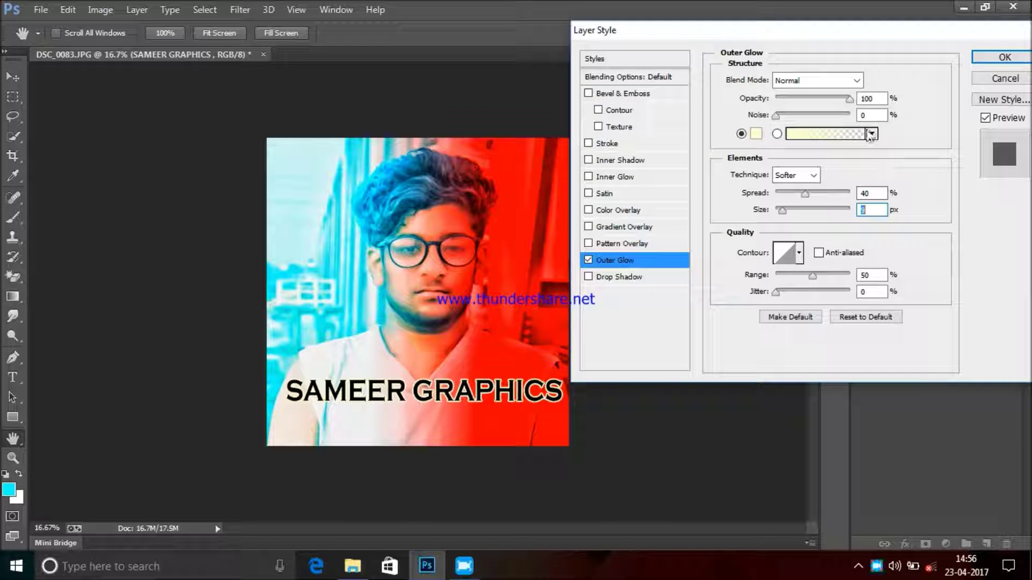
{"action": "left_click", "coordinate": [1005, 57]}
{"action": "left_click", "coordinate": [12, 80]}
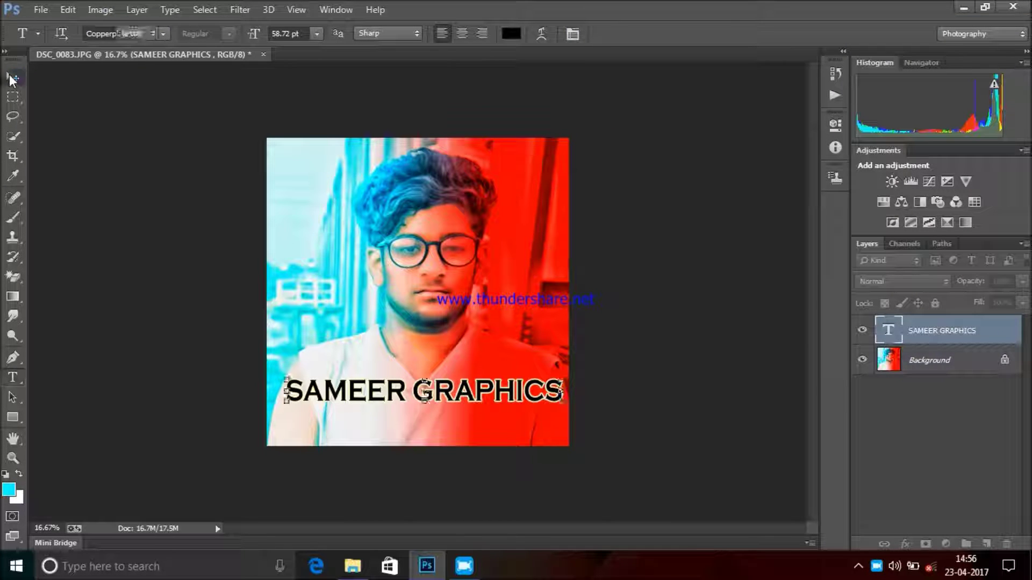
- Add spaces between the letters of SAMEER and GRAPHICS in the title text
{"action": "left_click", "coordinate": [12, 378]}
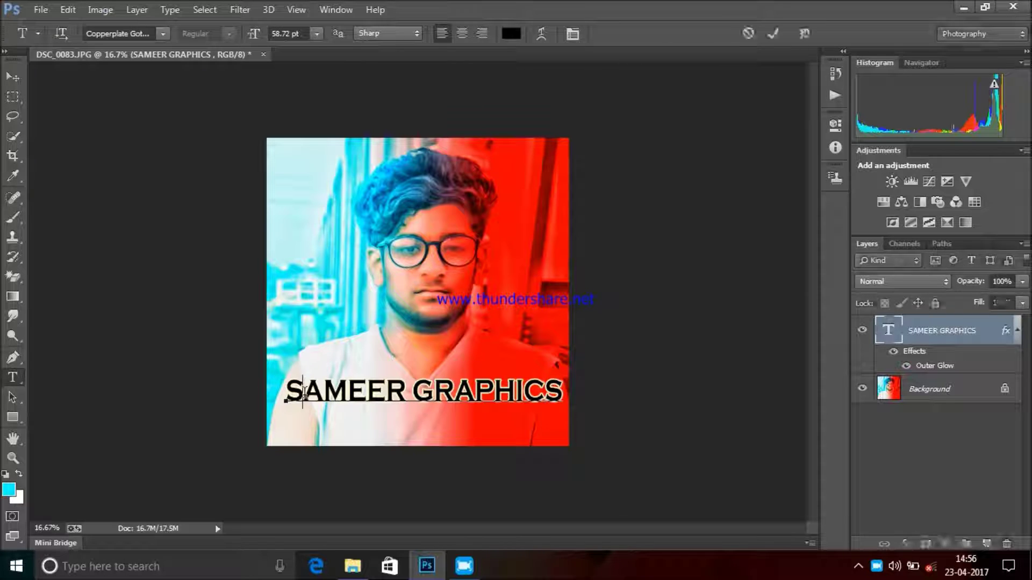
{"action": "left_click", "coordinate": [304, 392]}
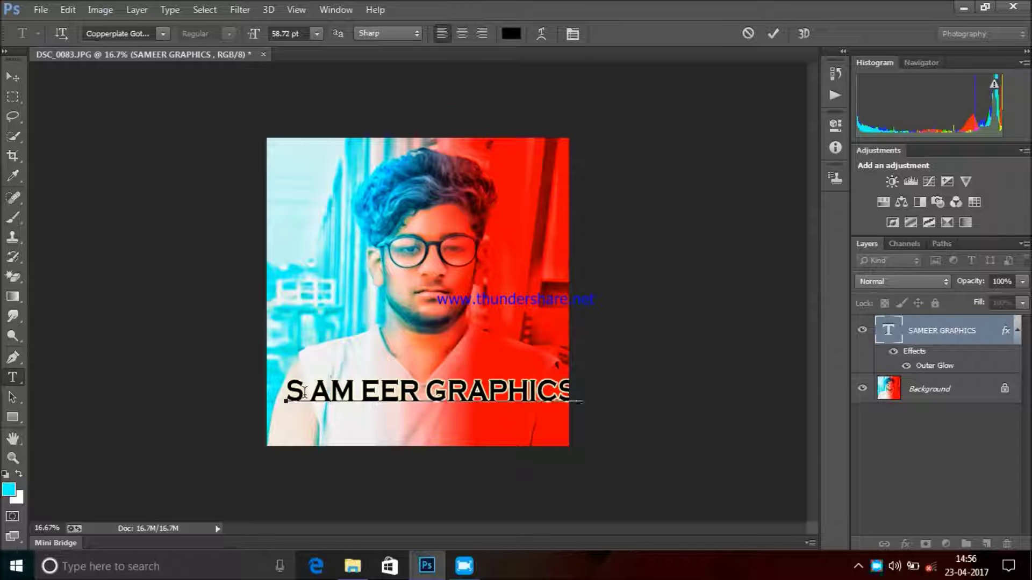
{"action": "key", "text": "Right"}
{"action": "key", "text": "alt+Right"}
{"action": "key", "text": "alt+Right"}
{"action": "key", "text": "Right"}
{"action": "key", "text": "alt+Right"}
{"action": "key", "text": "alt+Right"}
{"action": "key", "text": "Right"}
{"action": "key", "text": "alt+Right"}
{"action": "key", "text": "alt+Right"}
{"action": "key", "text": "Right"}
{"action": "key", "text": "Right"}
{"action": "key", "text": "Right"}
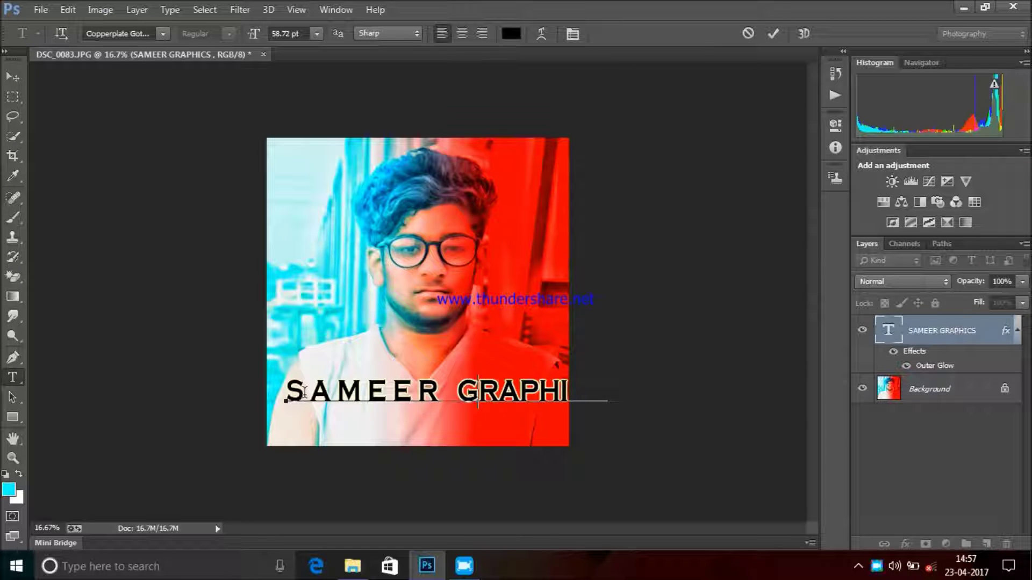
{"action": "key", "text": "alt+Right"}
{"action": "key", "text": "Right"}
{"action": "key", "text": "alt+Right"}
{"action": "key", "text": "Right"}
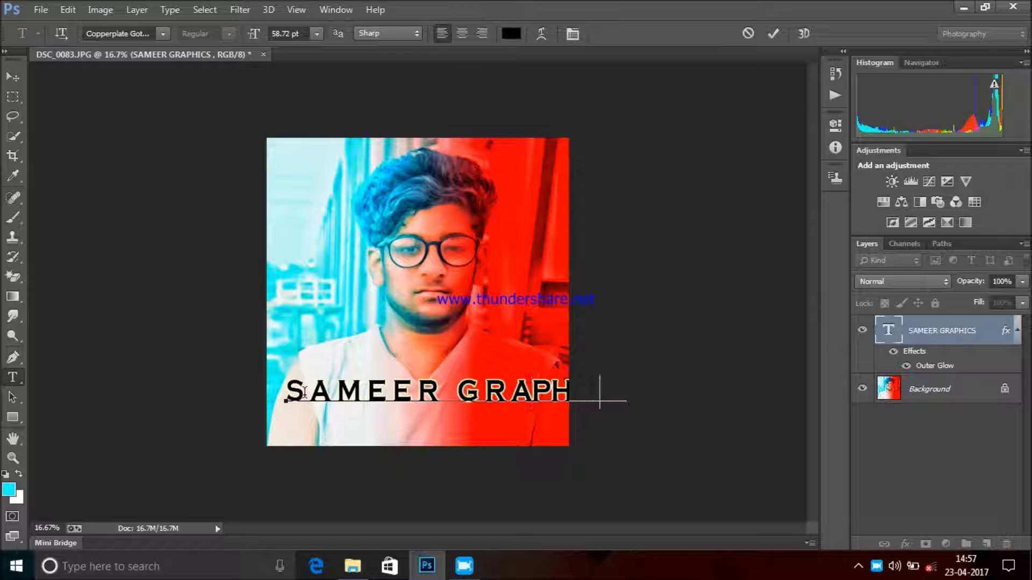
{"action": "key", "text": "ctrl+Return"}
- Shrink the spaced title, centre it low on the chest, and begin converting Background to Layer 0
{"action": "key", "text": "v"}
{"action": "mouse_move", "coordinate": [599, 401]}
{"action": "left_mouse_down"}
{"action": "mouse_move", "coordinate": [487, 388]}
{"action": "mouse_move", "coordinate": [510, 401]}
{"action": "left_mouse_up"}
{"action": "mouse_move", "coordinate": [599, 410]}
{"action": "left_mouse_down"}
{"action": "mouse_move", "coordinate": [461, 395]}
{"action": "mouse_move", "coordinate": [504, 400]}
{"action": "left_mouse_up"}
{"action": "left_click", "coordinate": [682, 33]}
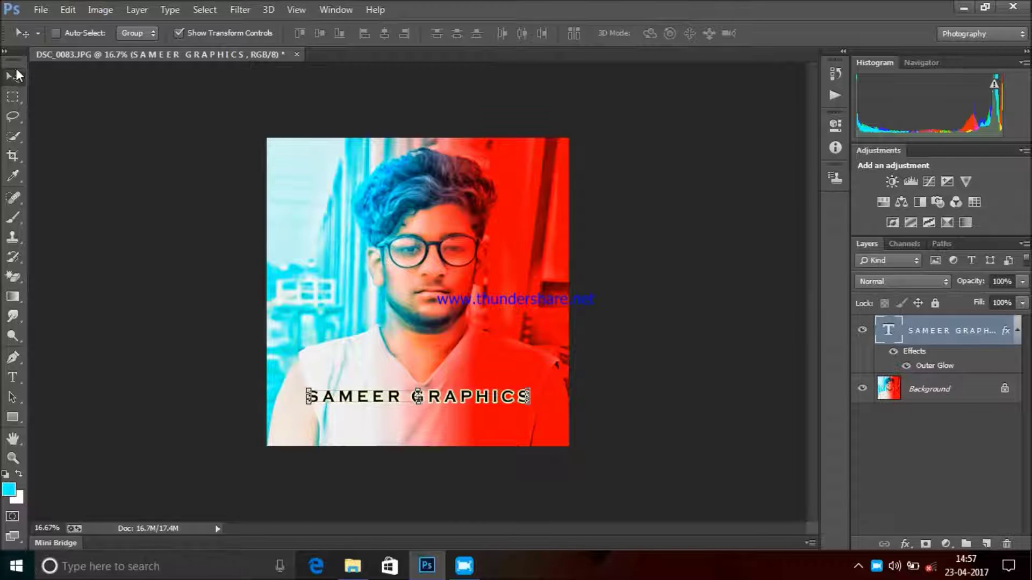
{"action": "left_click_drag", "start_coordinate": [436, 399], "coordinate": [440, 399]}
{"action": "left_click", "coordinate": [12, 136]}
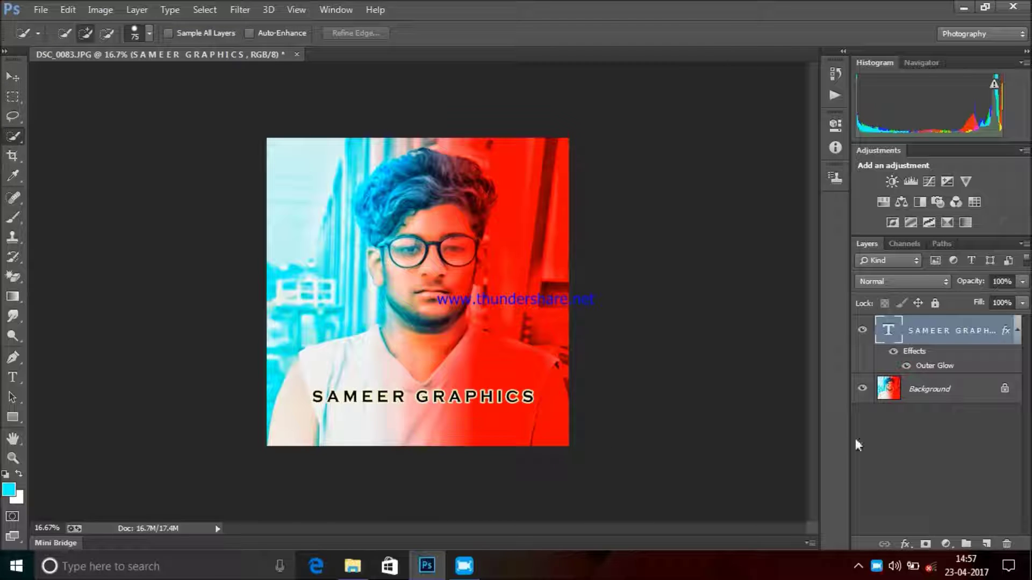
{"action": "right_click", "coordinate": [935, 339]}
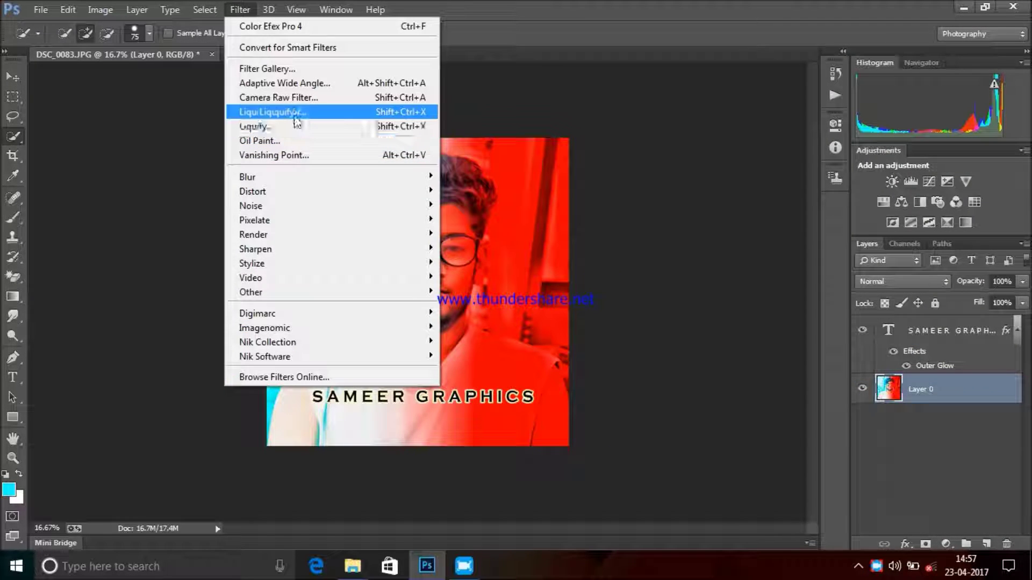
- In Camera Raw, draw a graduated filter from the bottom edge upward
{"action": "left_click", "coordinate": [295, 100]}
{"action": "key", "text": "g"}
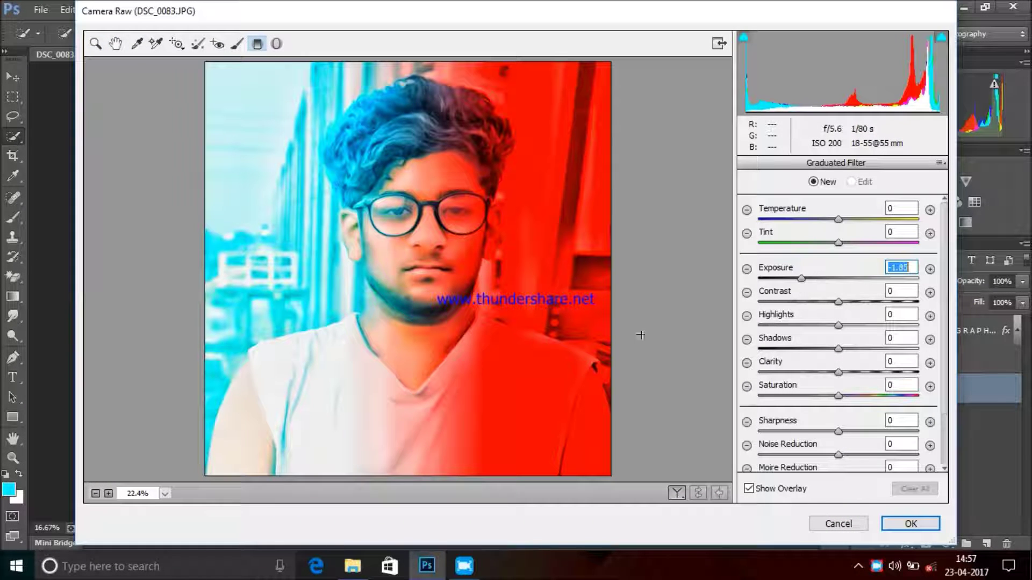
{"action": "left_click_drag", "start_coordinate": [407, 469], "coordinate": [408, 332]}
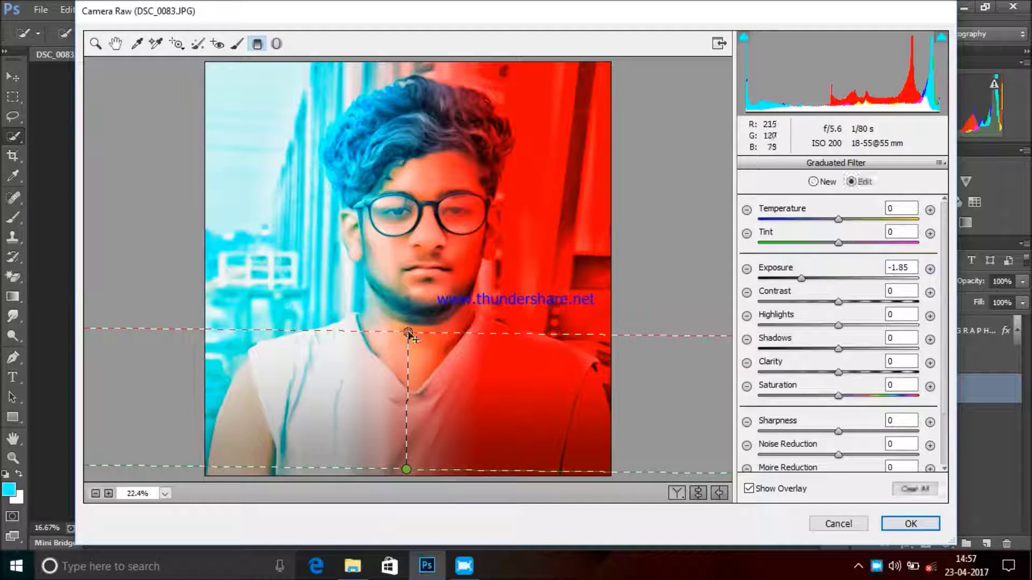
- Lower exposure to -3.70, contrast, highlights, shadows -100 and clarity -100, then apply
{"action": "left_click_drag", "start_coordinate": [801, 278], "coordinate": [762, 275]}
{"action": "left_click_drag", "start_coordinate": [838, 302], "coordinate": [778, 302]}
{"action": "left_click_drag", "start_coordinate": [838, 325], "coordinate": [772, 325]}
{"action": "mouse_move", "coordinate": [820, 371]}
{"action": "left_mouse_down"}
{"action": "mouse_move", "coordinate": [759, 349]}
{"action": "mouse_move", "coordinate": [755, 372]}
{"action": "mouse_move", "coordinate": [779, 396]}
{"action": "mouse_move", "coordinate": [822, 396]}
{"action": "left_mouse_up"}
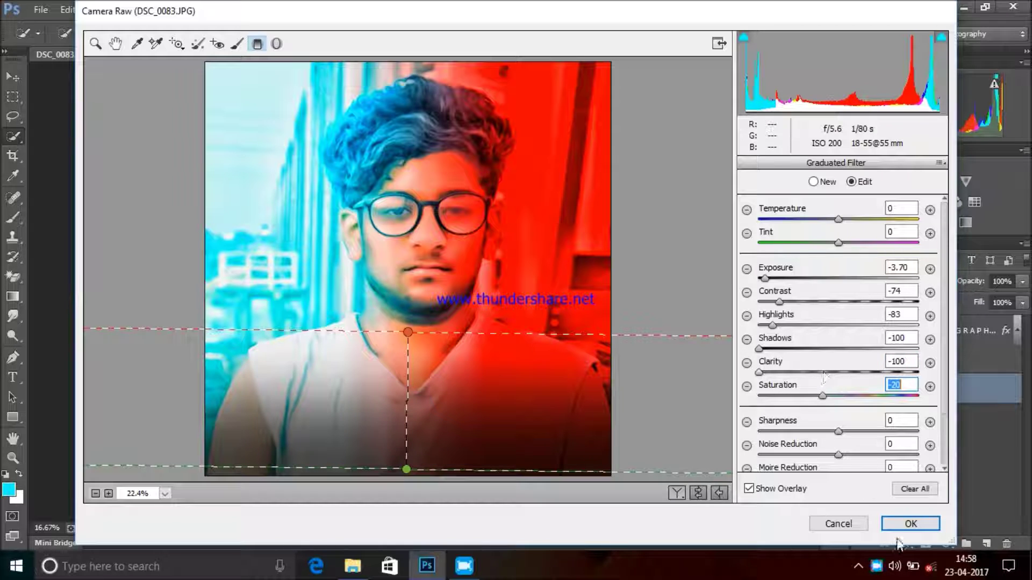
{"action": "left_click", "coordinate": [901, 524]}
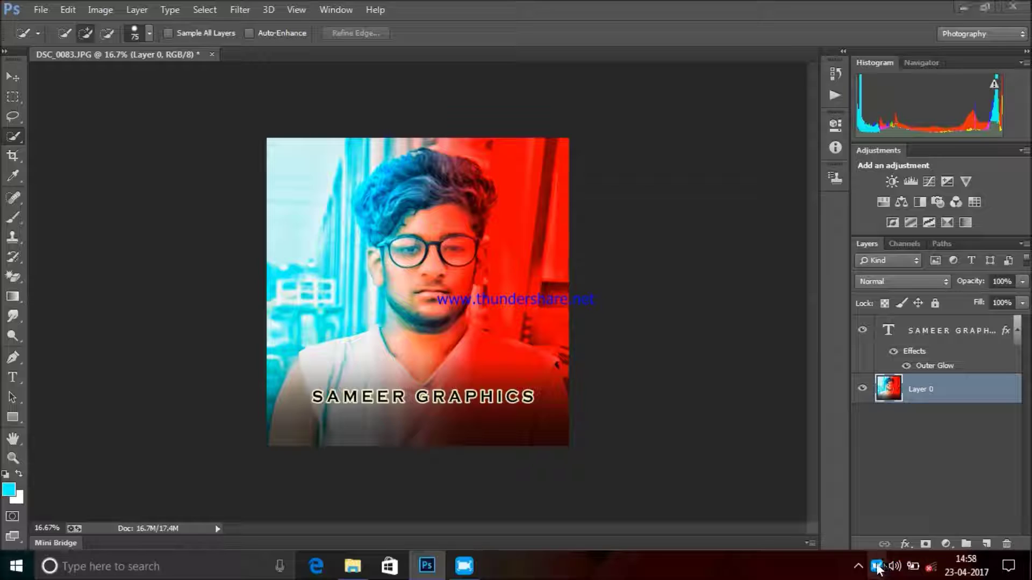
{"action": "right_click", "coordinate": [876, 566]}
{"action": "left_click", "coordinate": [911, 532]}
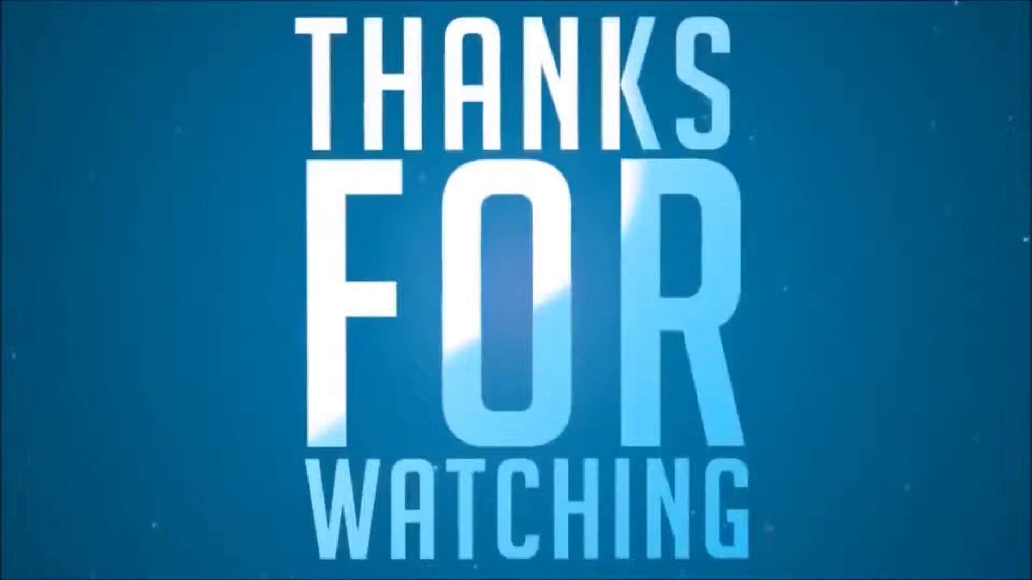